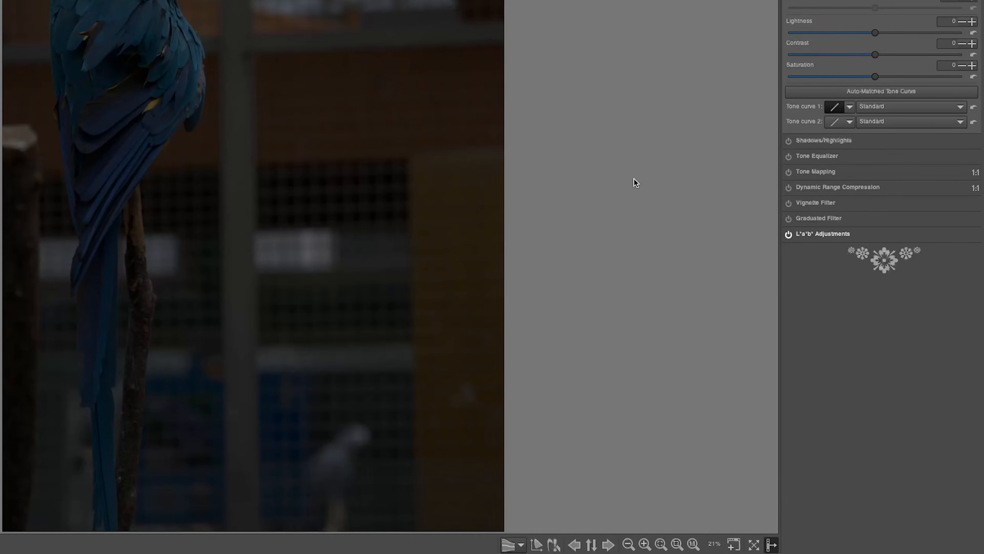
Expand the L*a*b* Adjustments tool and review the Avoid color shift options
{"action": "left_click", "coordinate": [808, 233]}
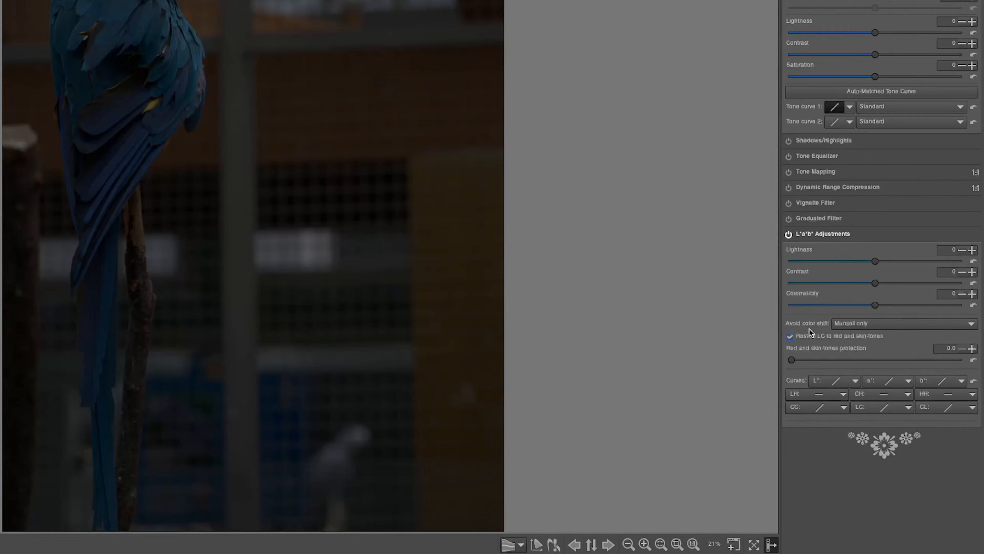
{"action": "left_click", "coordinate": [853, 326]}
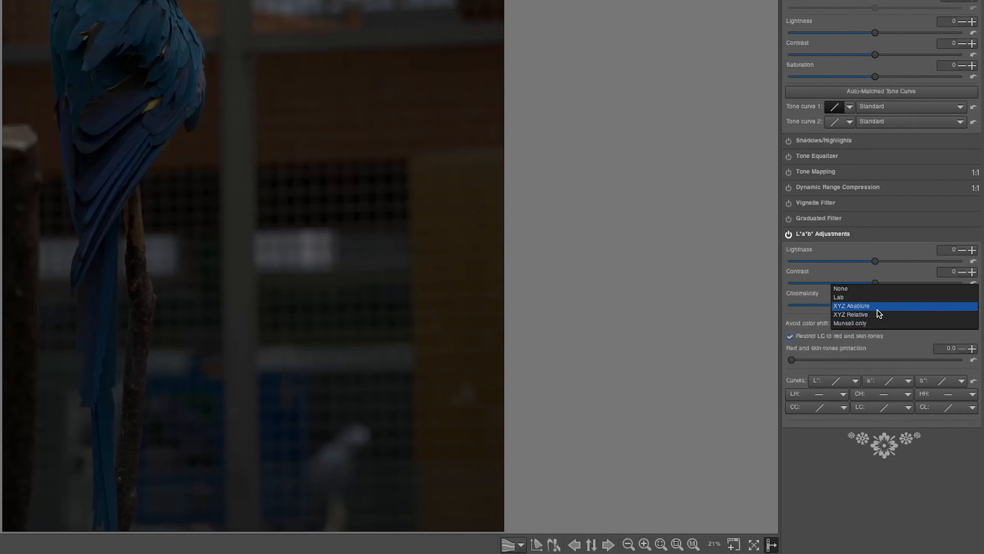
{"action": "left_click", "coordinate": [866, 322]}
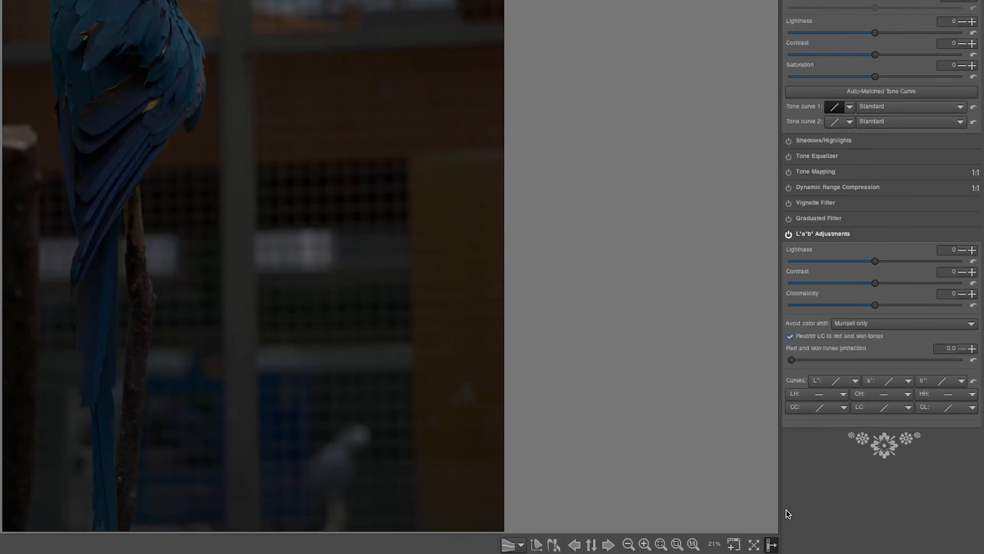
Switch the L* curve to an editable type and try brightening it with a shadow point, then remove the point
{"action": "left_click", "coordinate": [834, 381]}
{"action": "scroll", "coordinate": [856, 318], "scroll_direction": "down", "scroll_amount": 2}
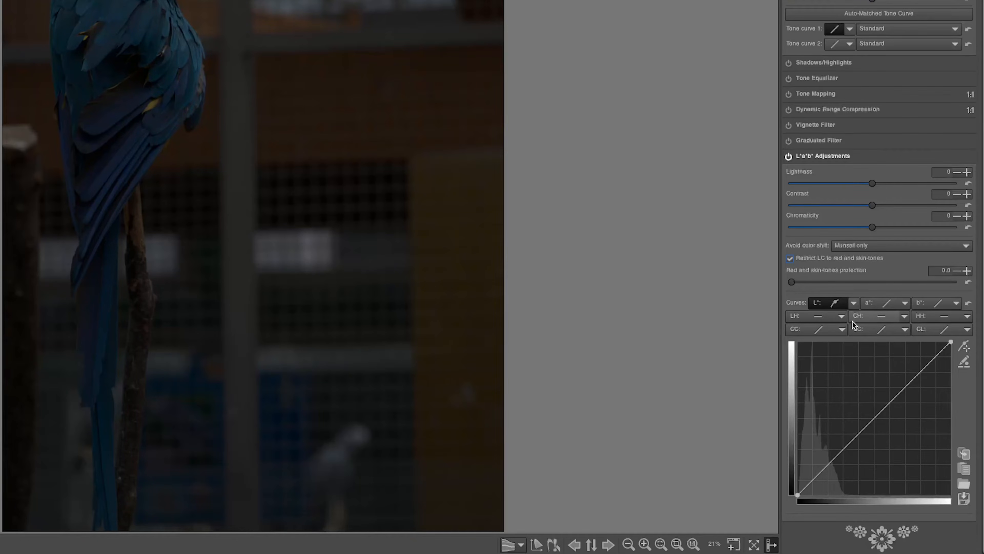
{"action": "left_click", "coordinate": [845, 317]}
{"action": "left_click", "coordinate": [854, 340]}
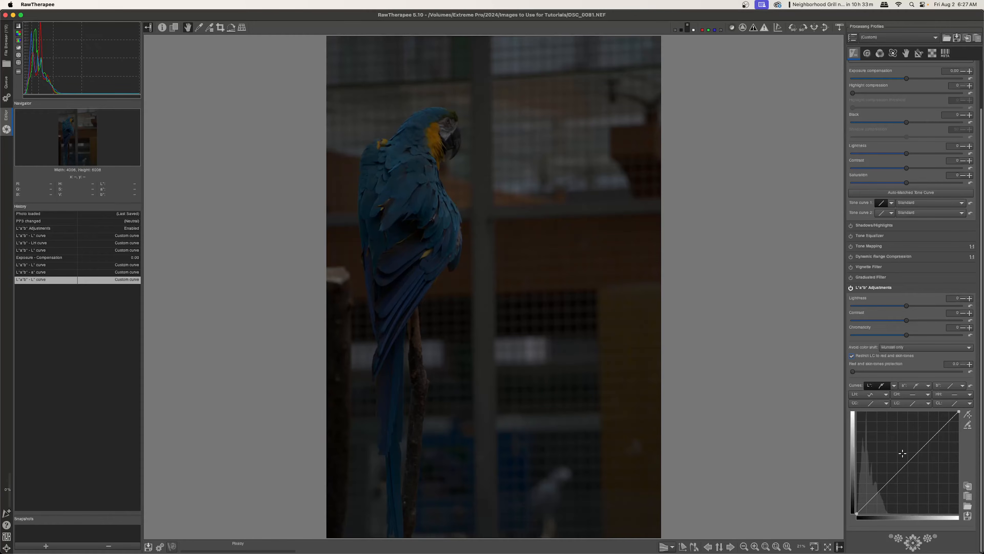
{"action": "left_click_drag", "start_coordinate": [912, 456], "coordinate": [878, 453]}
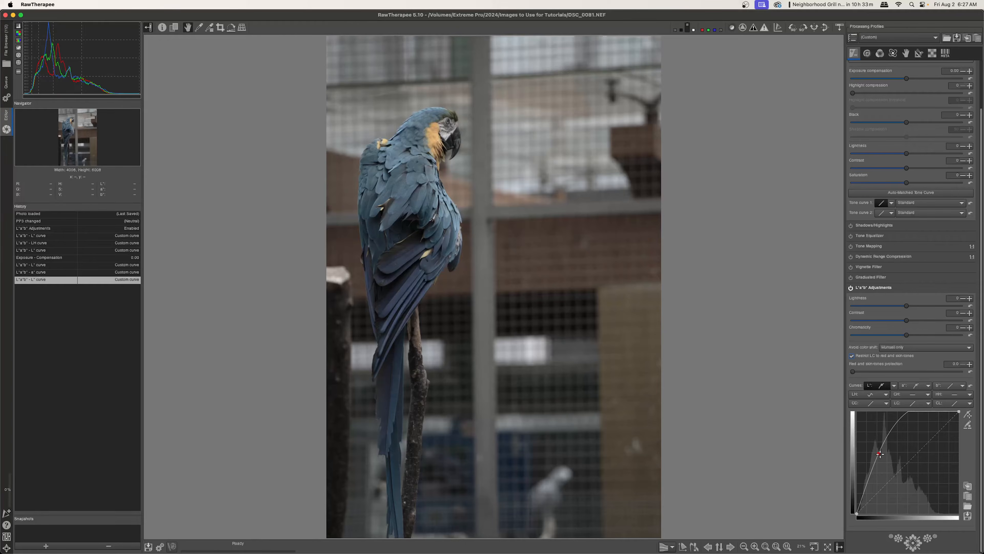
{"action": "left_click_drag", "start_coordinate": [879, 454], "coordinate": [722, 441]}
Try raising the exposure compensation and reset it
{"action": "scroll", "coordinate": [898, 98], "scroll_direction": "up", "scroll_amount": 3}
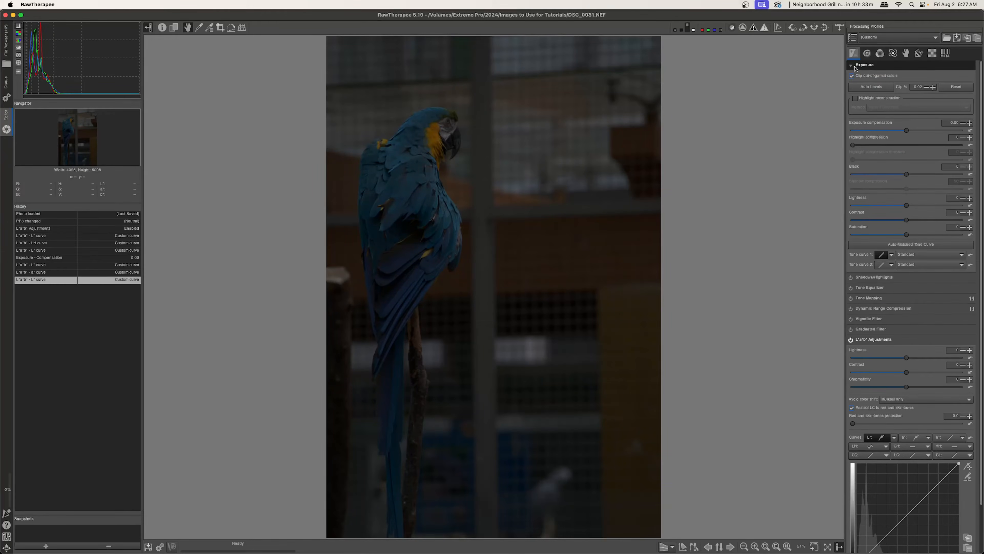
{"action": "left_click_drag", "start_coordinate": [907, 134], "coordinate": [928, 133]}
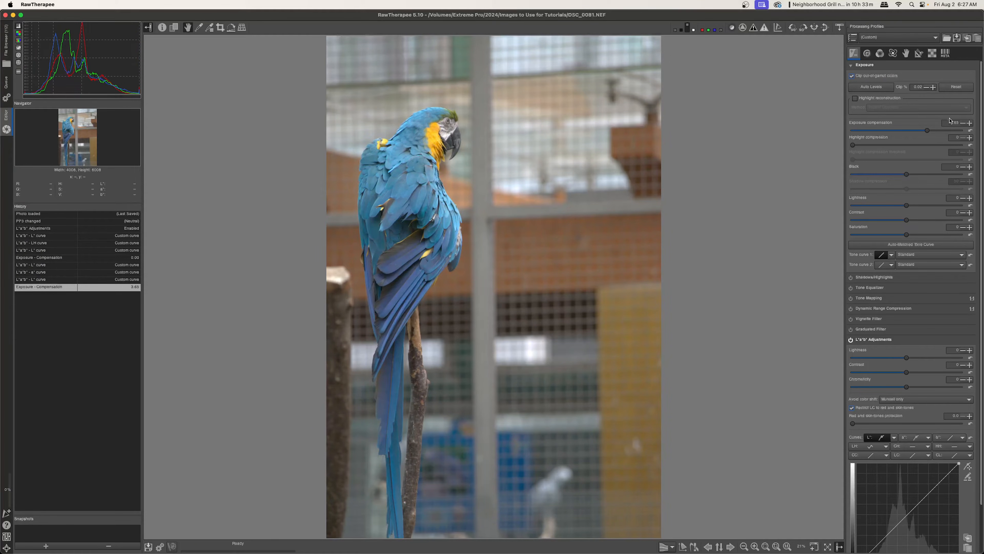
{"action": "left_click", "coordinate": [971, 130]}
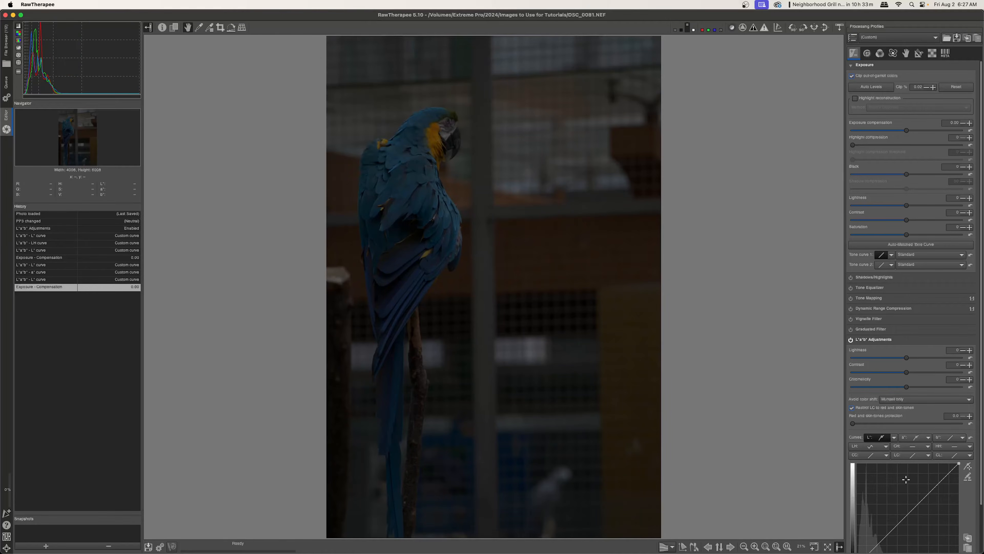
Raise the L* curve with a point in its lower shadows
{"action": "scroll", "coordinate": [906, 493], "scroll_direction": "down", "scroll_amount": 3}
{"action": "left_click_drag", "start_coordinate": [905, 462], "coordinate": [877, 448]}
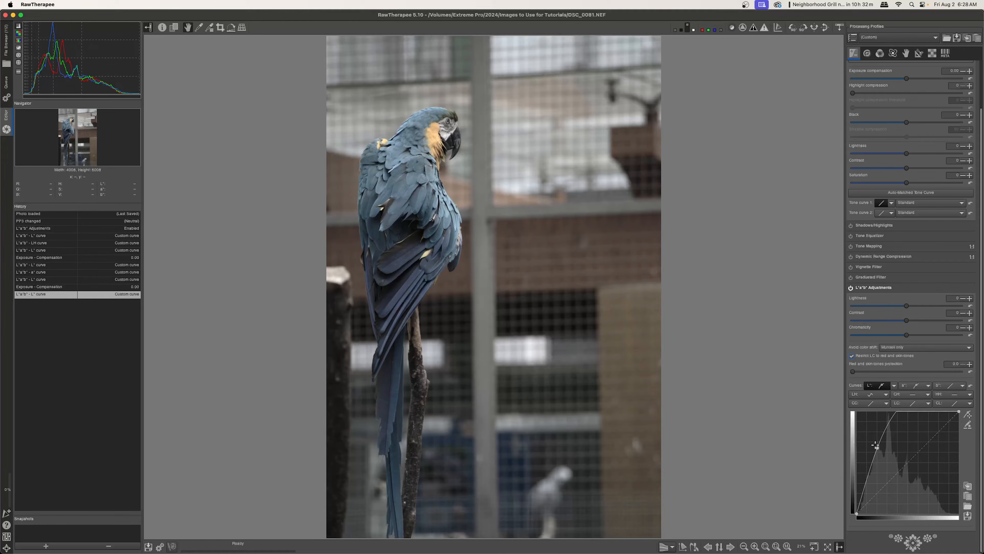
{"action": "left_click_drag", "start_coordinate": [877, 448], "coordinate": [880, 457]}
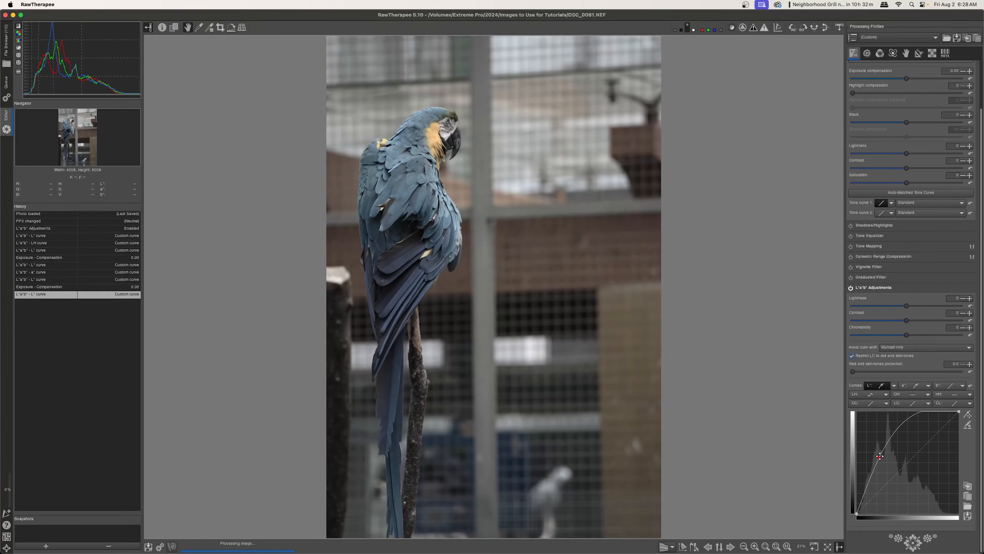
Shape the a* curve and an S-shaped b* curve, toggling L*a*b* Adjustments to compare
{"action": "left_click", "coordinate": [928, 386]}
{"action": "left_click", "coordinate": [944, 402]}
{"action": "left_click_drag", "start_coordinate": [905, 466], "coordinate": [904, 463]}
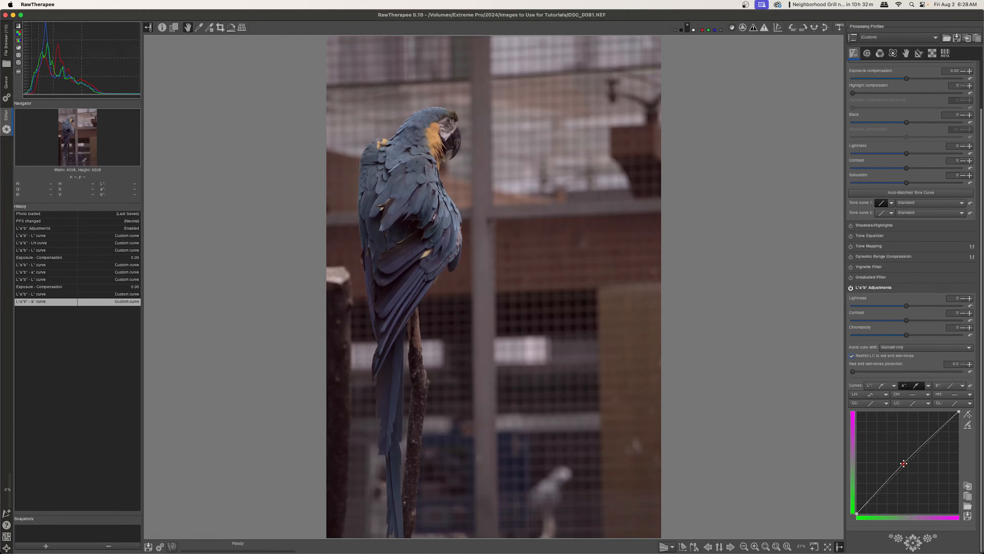
{"action": "left_click_drag", "start_coordinate": [929, 442], "coordinate": [928, 434]}
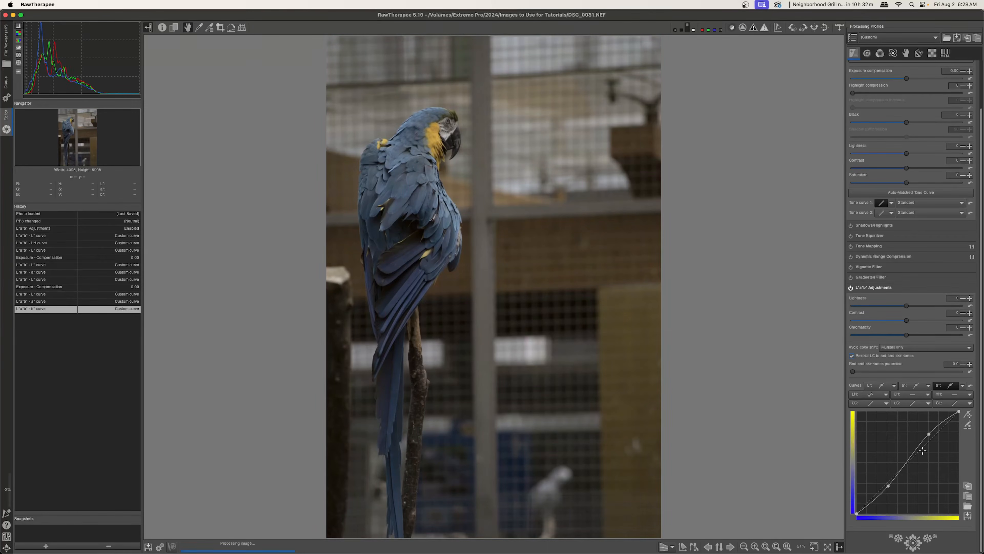
{"action": "left_click", "coordinate": [851, 288]}
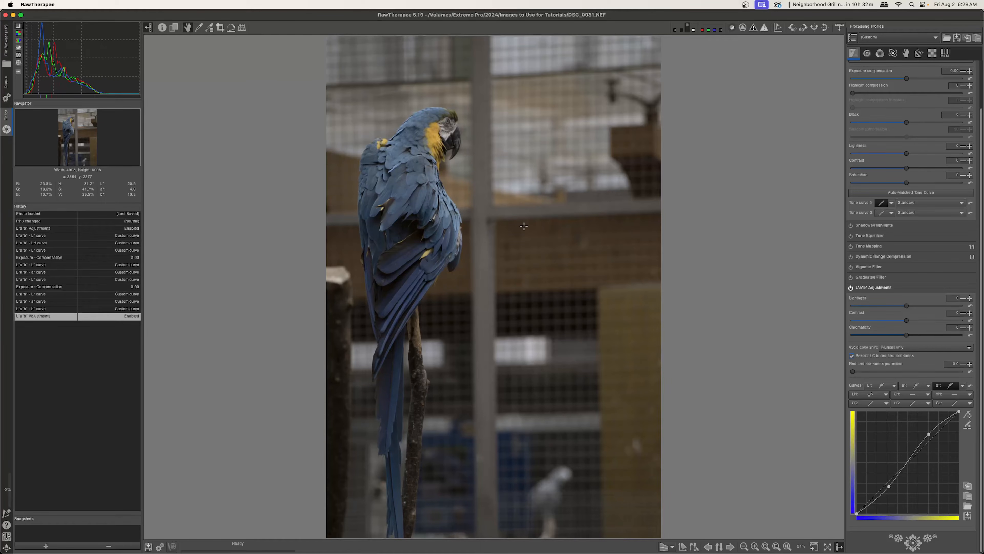
Try Chromaticity at 29 and Contrast at 18, resetting both sliders
{"action": "left_click_drag", "start_coordinate": [907, 335], "coordinate": [948, 339]}
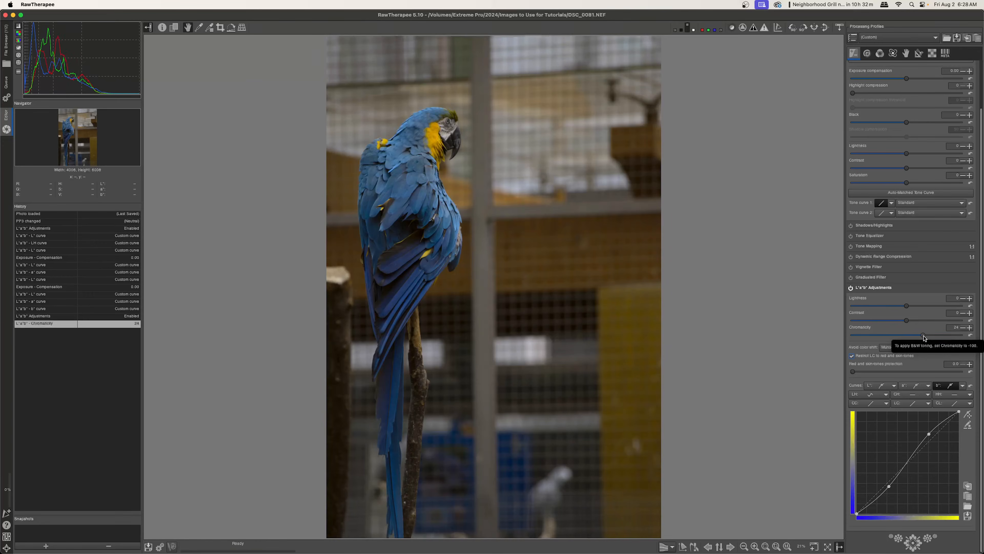
{"action": "left_click", "coordinate": [970, 334]}
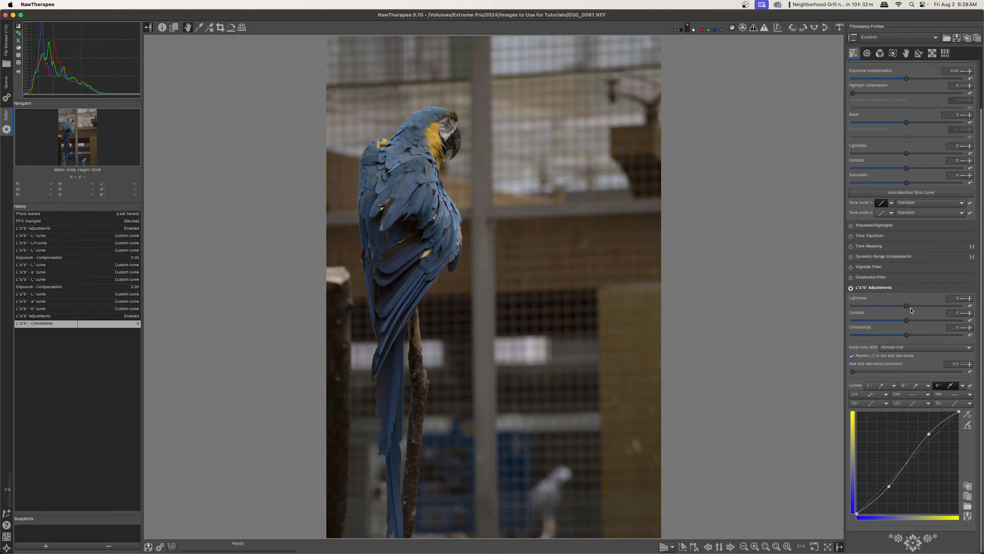
{"action": "mouse_move", "coordinate": [906, 320]}
{"action": "left_mouse_down"}
{"action": "mouse_move", "coordinate": [925, 322]}
{"action": "mouse_move", "coordinate": [934, 308]}
{"action": "mouse_move", "coordinate": [907, 312]}
{"action": "left_mouse_up"}
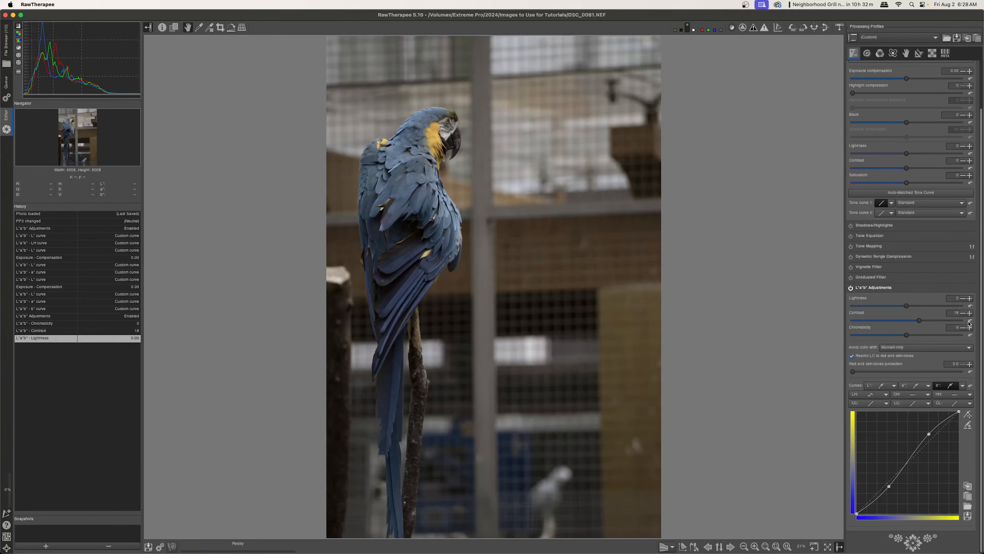
{"action": "left_click", "coordinate": [970, 321]}
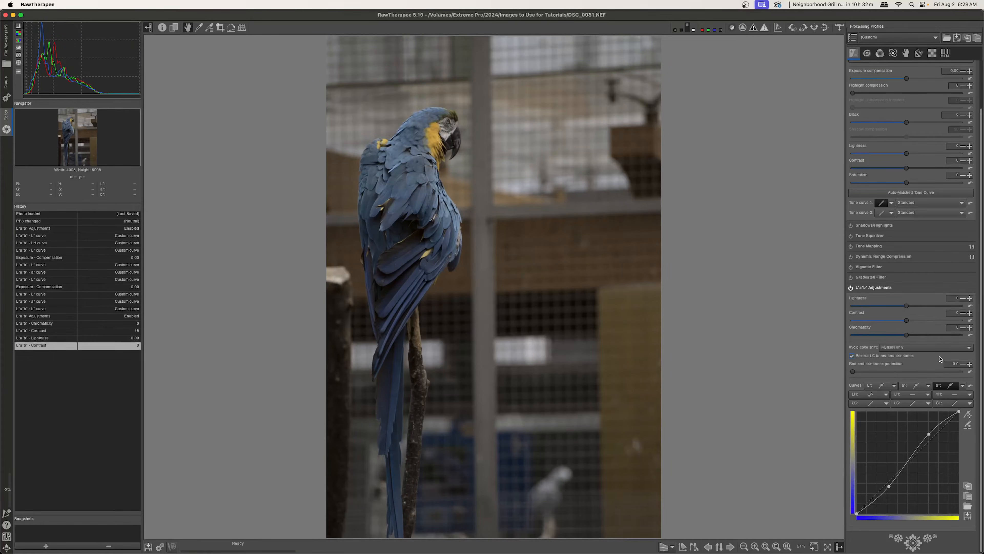
Reset the L*, a* and b* curves to linear and set the L*a*b* Lightness to 58
{"action": "left_click", "coordinate": [970, 386]}
{"action": "left_click", "coordinate": [970, 386]}
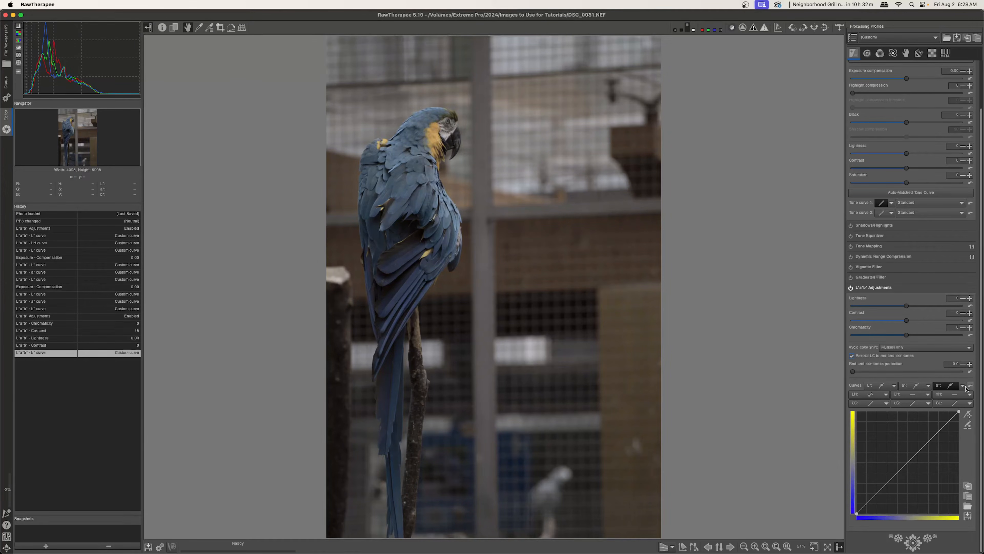
{"action": "left_click_drag", "start_coordinate": [908, 358], "coordinate": [959, 360]}
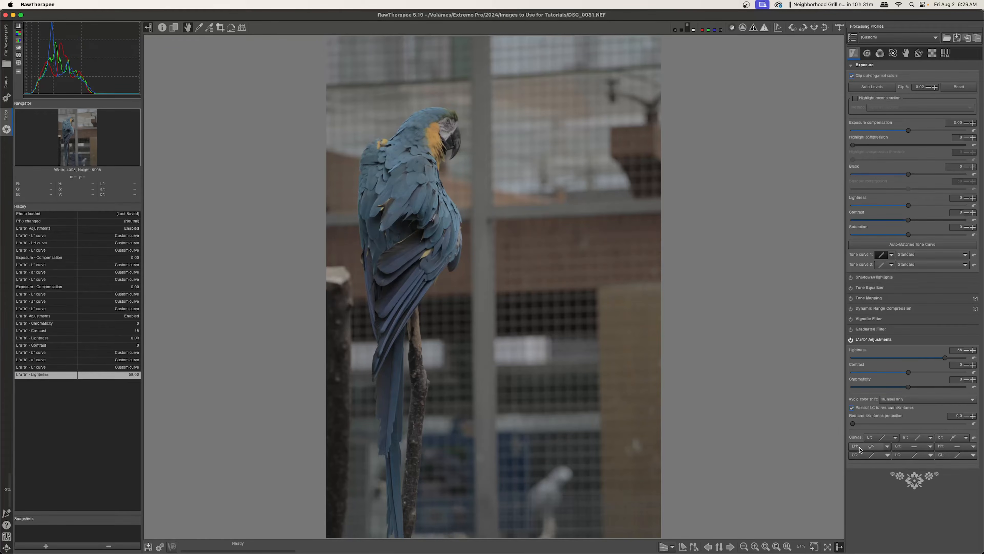
Set the LH curve to Equalizer, raising it at the yellow hues and lowering it at the violet hues
{"action": "left_click", "coordinate": [896, 446]}
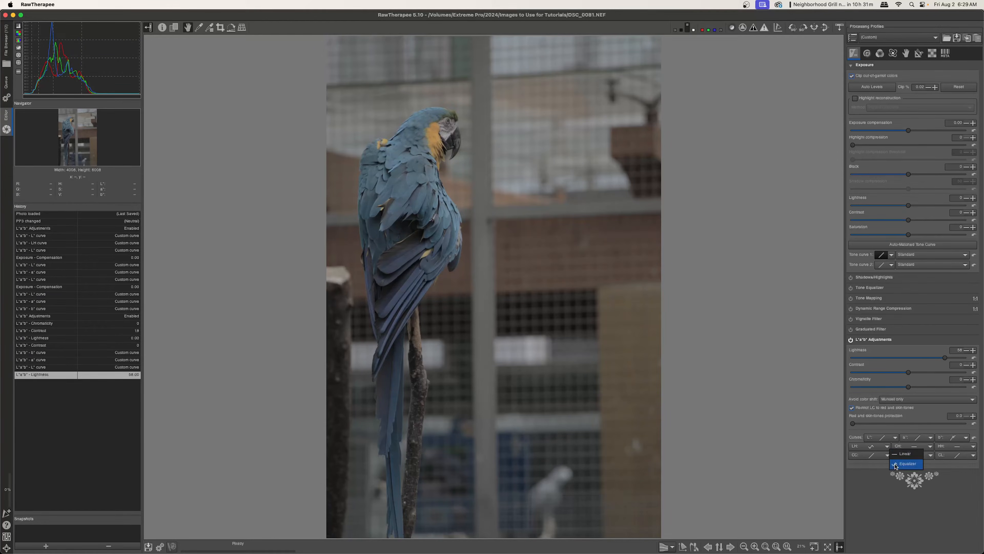
{"action": "left_click", "coordinate": [896, 464]}
{"action": "scroll", "coordinate": [853, 448], "scroll_direction": "down", "scroll_amount": 3}
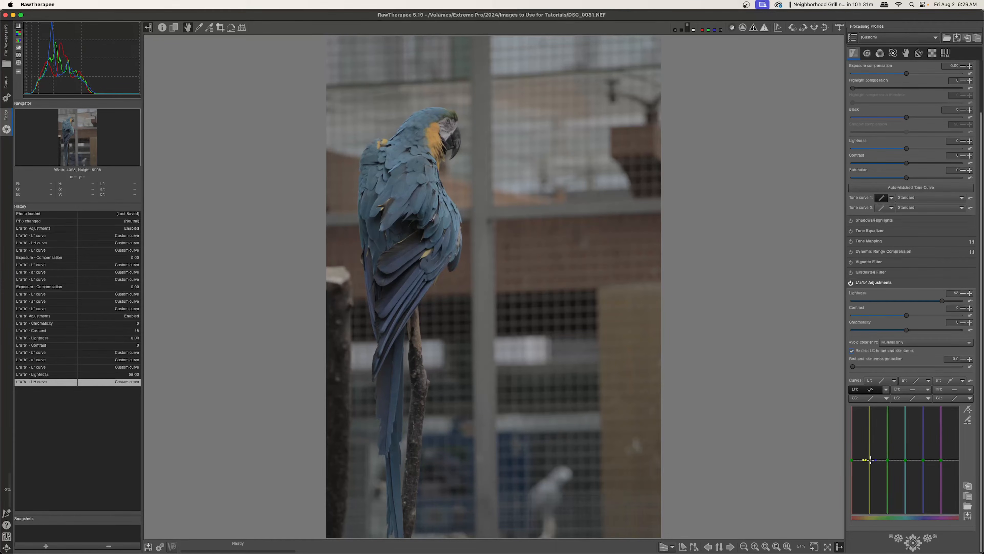
{"action": "left_click_drag", "start_coordinate": [870, 460], "coordinate": [868, 417]}
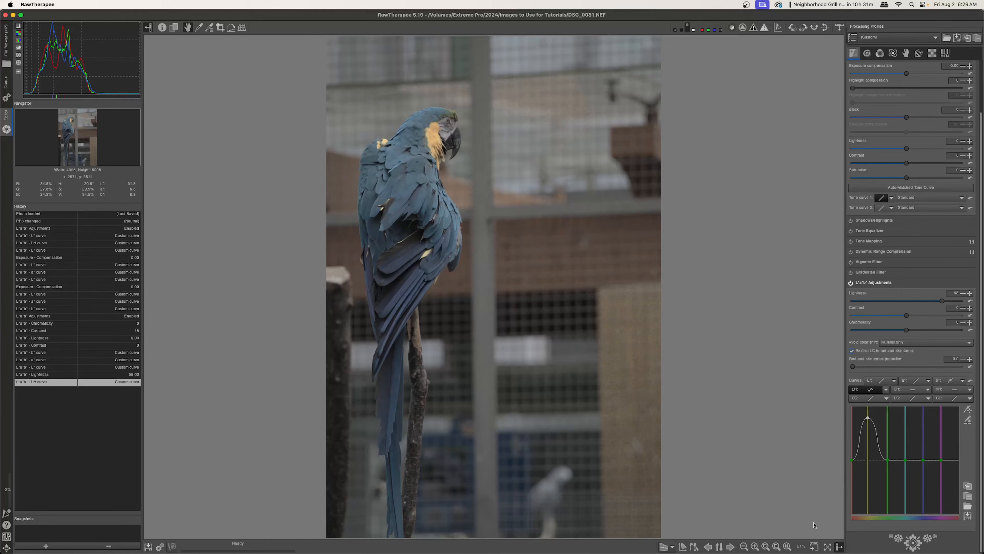
{"action": "left_click_drag", "start_coordinate": [924, 460], "coordinate": [929, 506]}
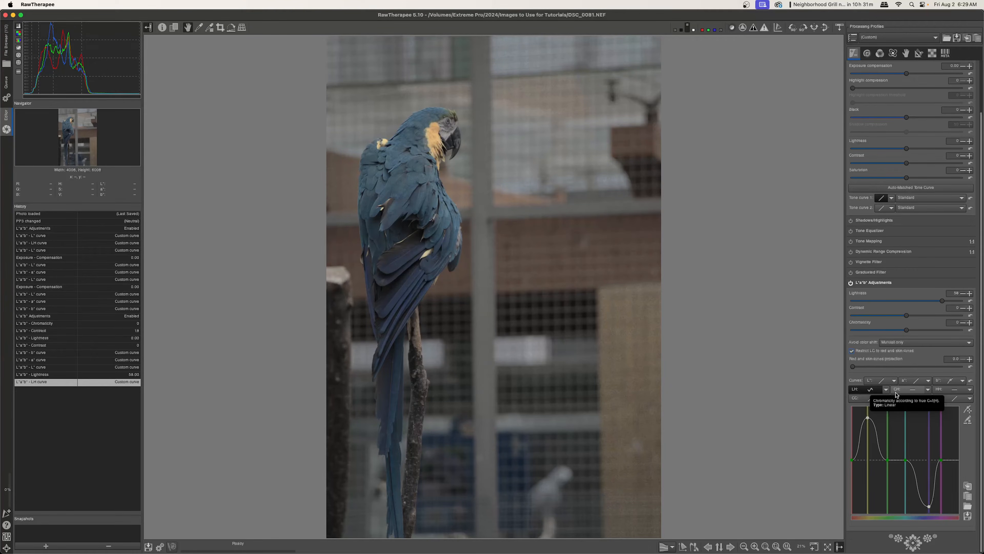
Set the CH curve to Equalizer, boosting chroma in the blues and reducing it in the yellows
{"action": "left_click", "coordinate": [928, 394]}
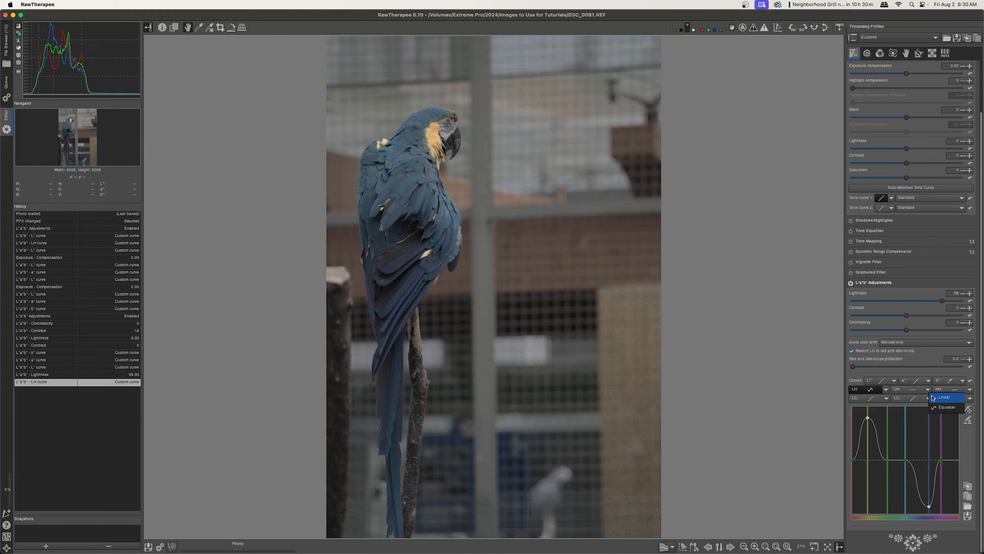
{"action": "left_click", "coordinate": [942, 409]}
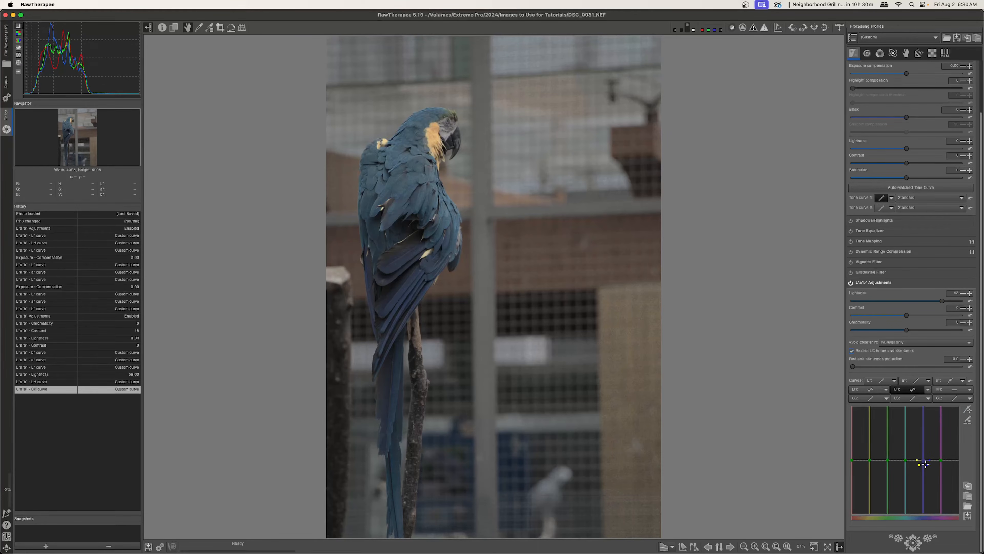
{"action": "left_click_drag", "start_coordinate": [923, 459], "coordinate": [925, 410]}
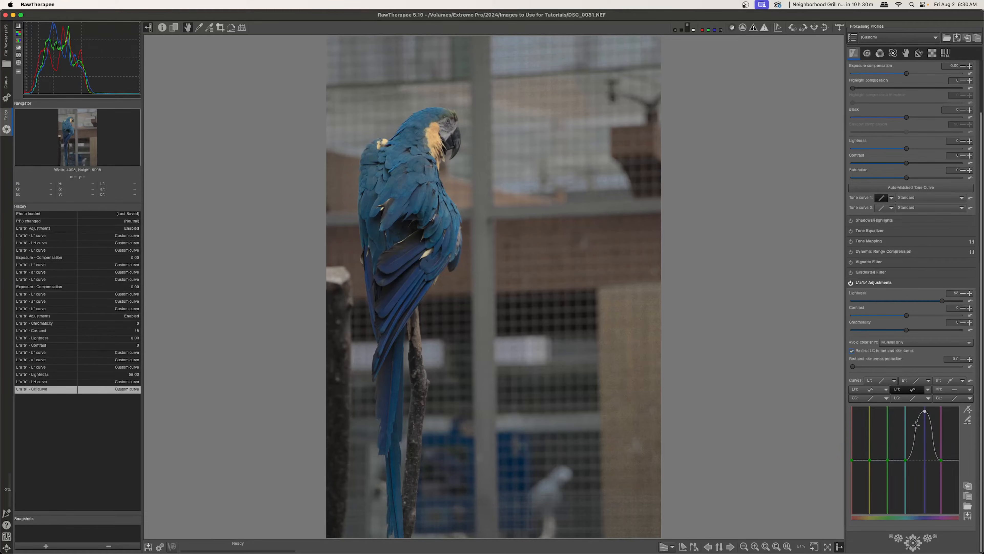
{"action": "left_click_drag", "start_coordinate": [869, 460], "coordinate": [867, 497]}
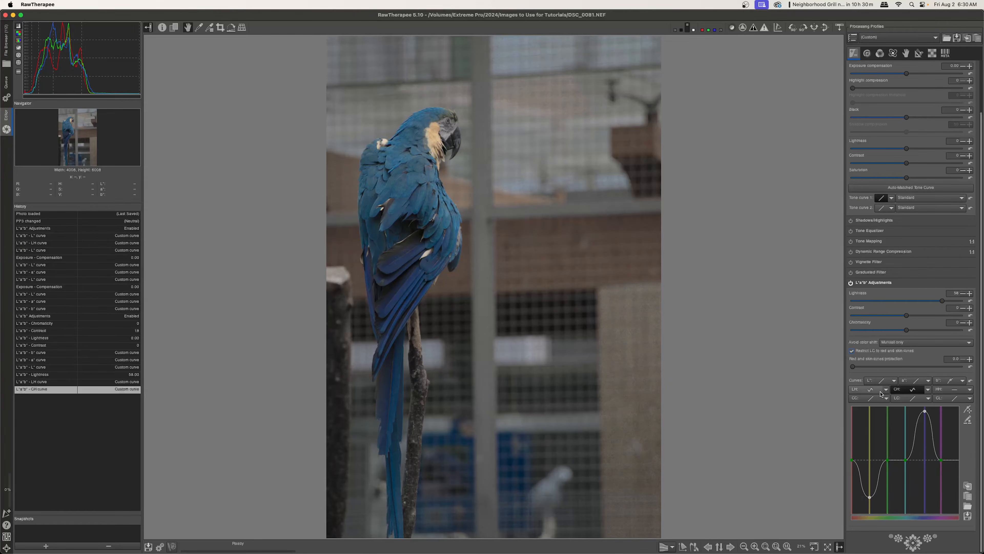
Set the HH curve to Equalizer and raise it at the blue hues to shift them toward purple
{"action": "left_click", "coordinate": [938, 392]}
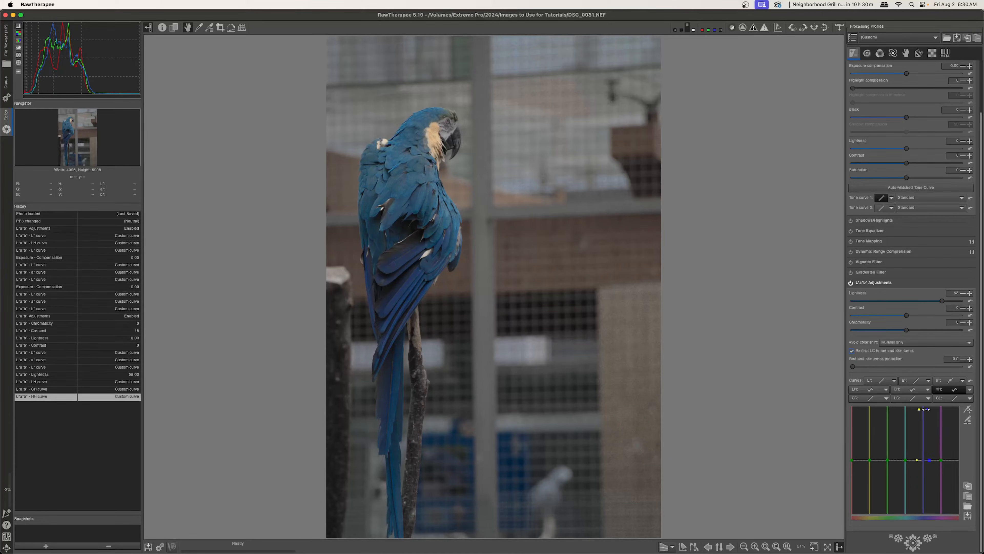
{"action": "left_click_drag", "start_coordinate": [921, 460], "coordinate": [918, 408]}
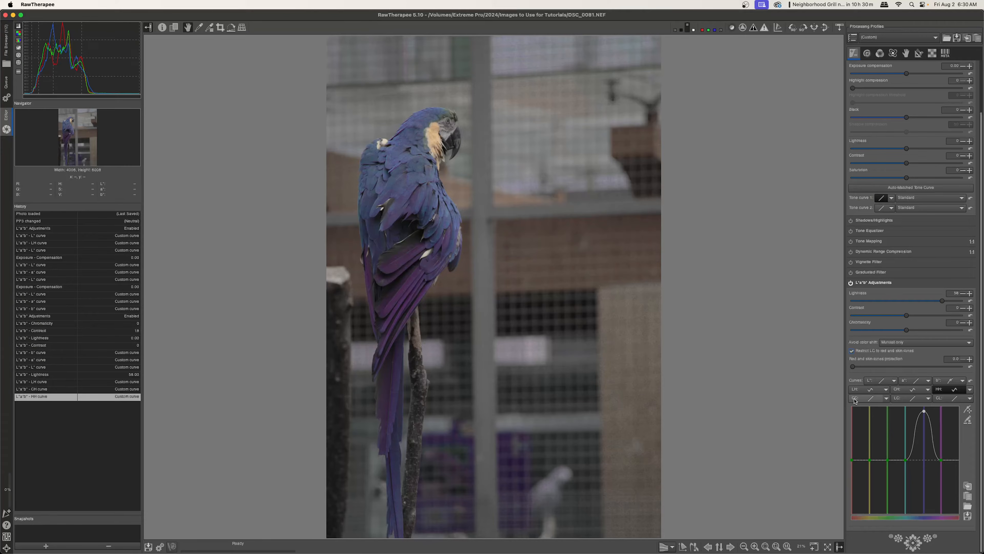
Switch the CC curve to Standard and bend it upward with two points to boost chroma
{"action": "left_click", "coordinate": [886, 399]}
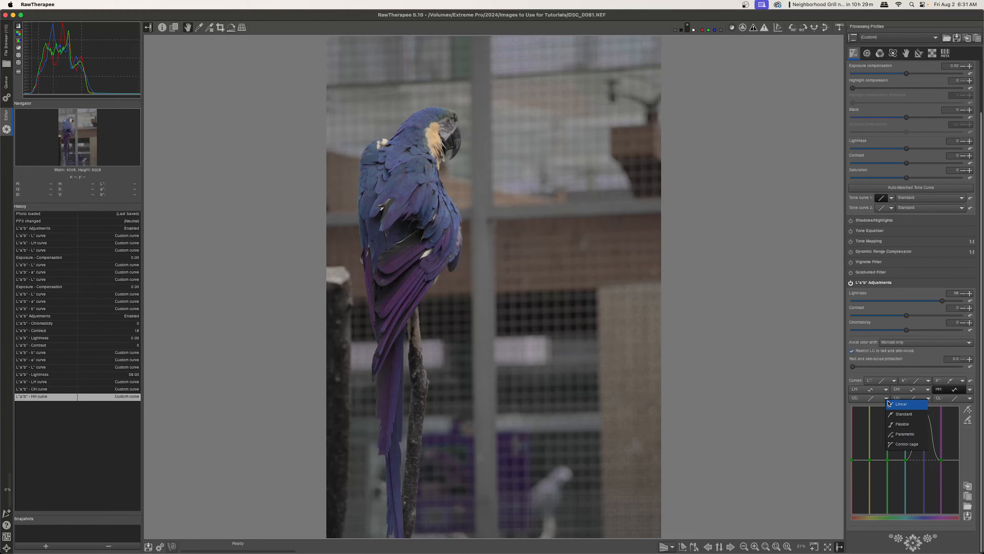
{"action": "left_click", "coordinate": [907, 415]}
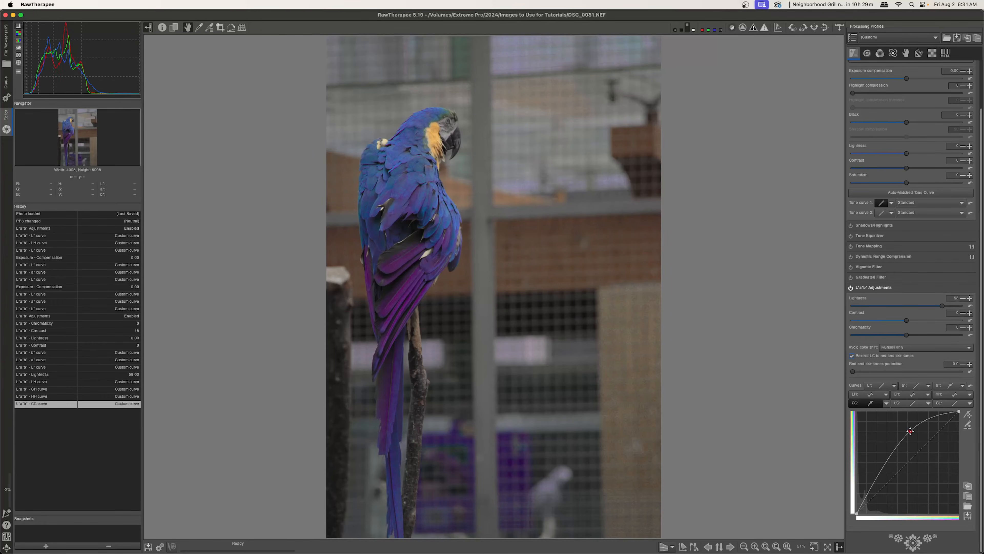
{"action": "left_click_drag", "start_coordinate": [911, 431], "coordinate": [903, 436]}
{"action": "left_click_drag", "start_coordinate": [880, 474], "coordinate": [881, 478]}
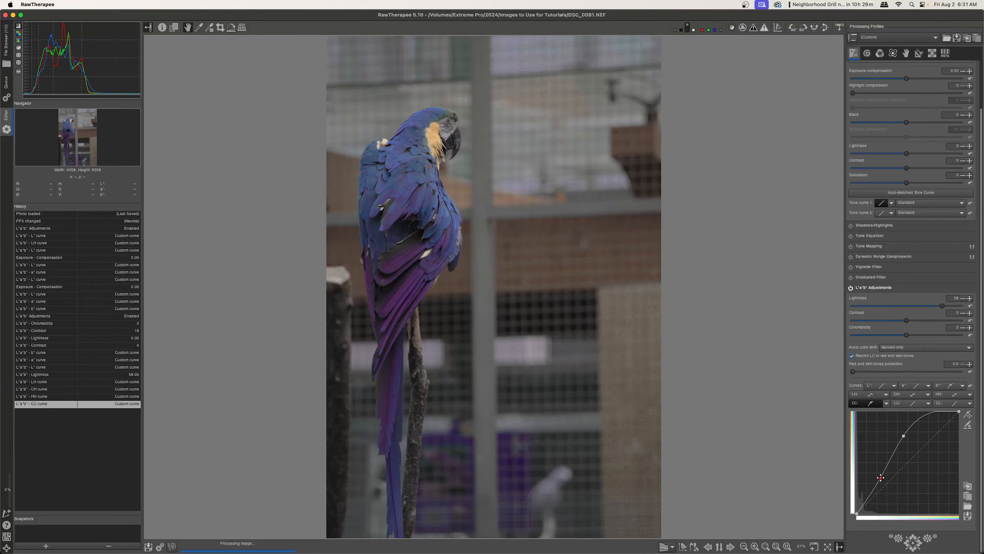
{"action": "left_click_drag", "start_coordinate": [904, 436], "coordinate": [910, 436]}
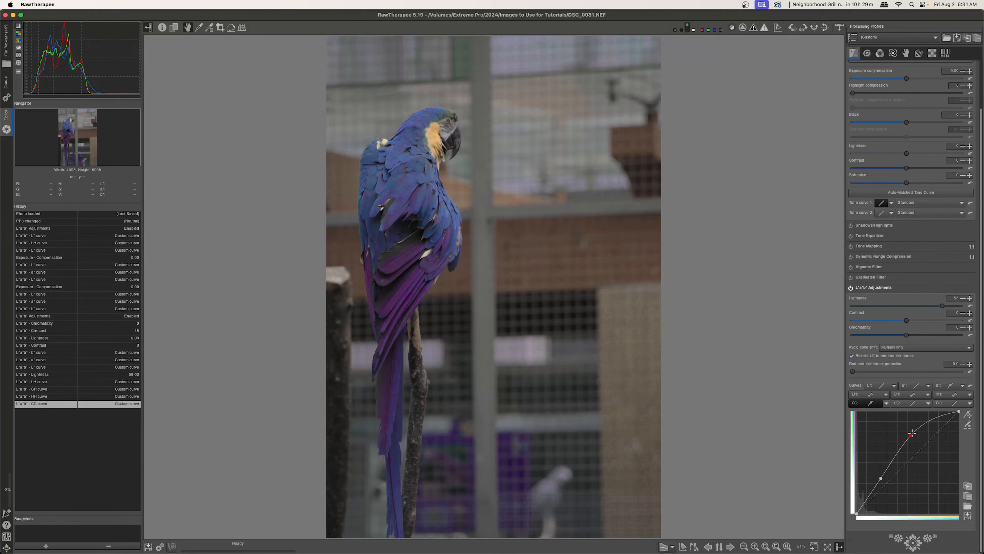
{"action": "left_click_drag", "start_coordinate": [881, 479], "coordinate": [866, 476]}
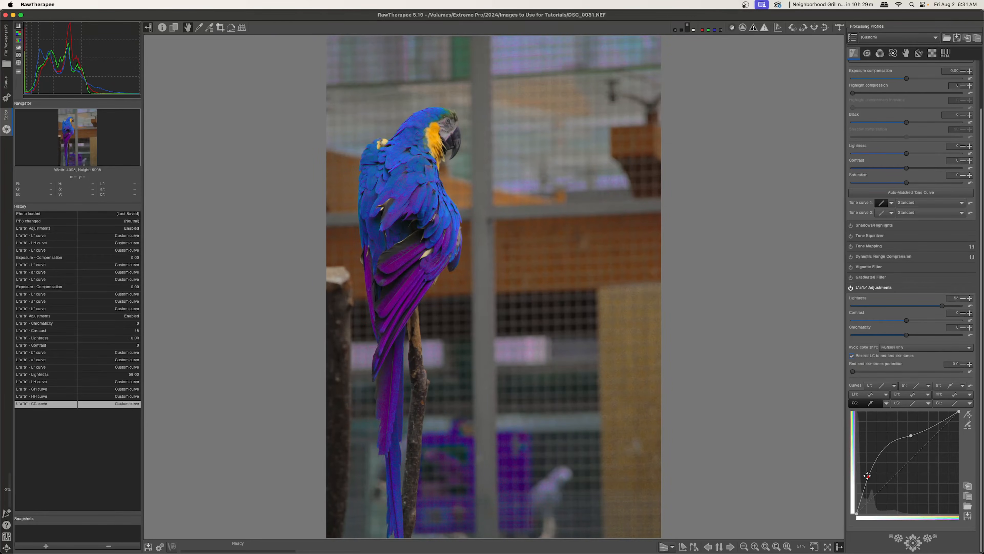
{"action": "mouse_move", "coordinate": [910, 435]}
{"action": "left_mouse_down"}
{"action": "mouse_move", "coordinate": [928, 451]}
{"action": "mouse_move", "coordinate": [903, 461]}
{"action": "mouse_move", "coordinate": [917, 453]}
{"action": "left_mouse_up"}
{"action": "mouse_move", "coordinate": [868, 476]}
{"action": "left_mouse_down"}
{"action": "mouse_move", "coordinate": [866, 504]}
{"action": "mouse_move", "coordinate": [868, 483]}
{"action": "left_mouse_up"}
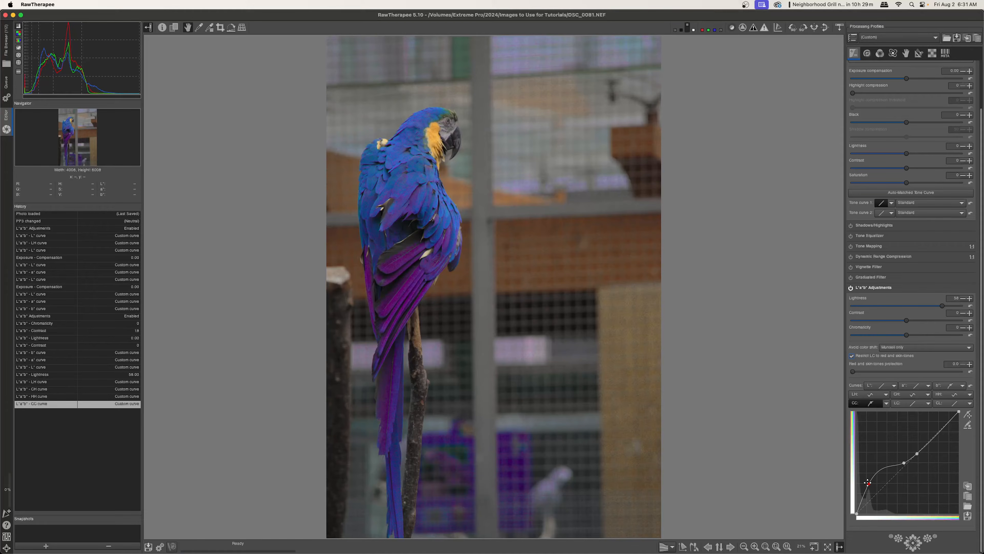
Nudge the CC curve's lower point slightly and switch the LC curve to Standard
{"action": "left_click_drag", "start_coordinate": [868, 483], "coordinate": [868, 485]}
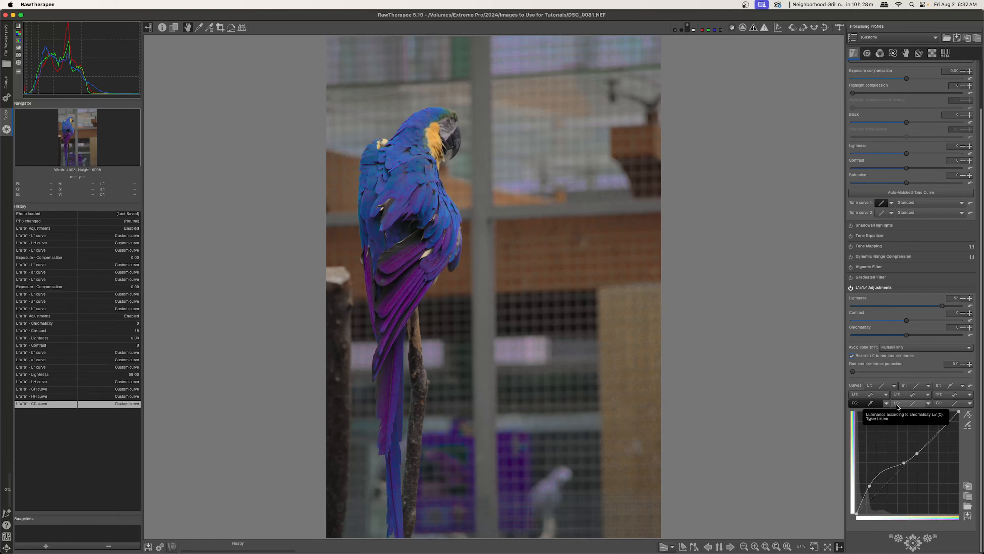
{"action": "left_click", "coordinate": [928, 403]}
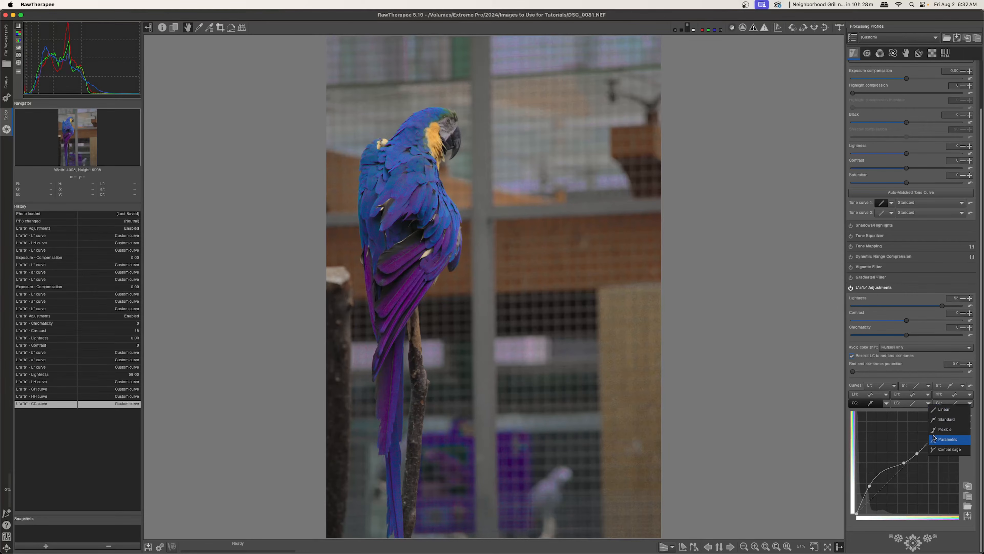
{"action": "left_click", "coordinate": [936, 420]}
Enable Restrict LC to red and skin-tones and set the red and skin-tones protection to 31.2
{"action": "left_click", "coordinate": [852, 356]}
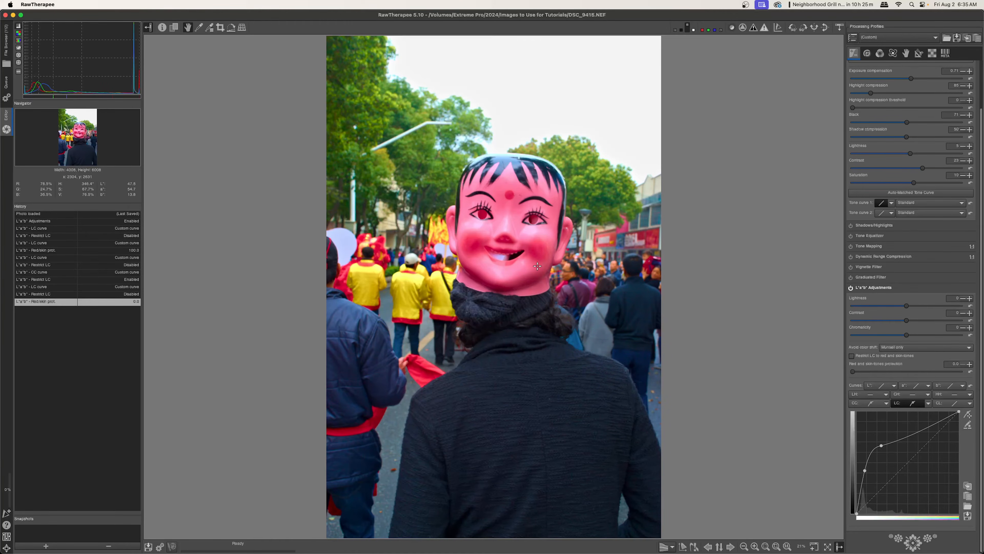
{"action": "left_click", "coordinate": [852, 356]}
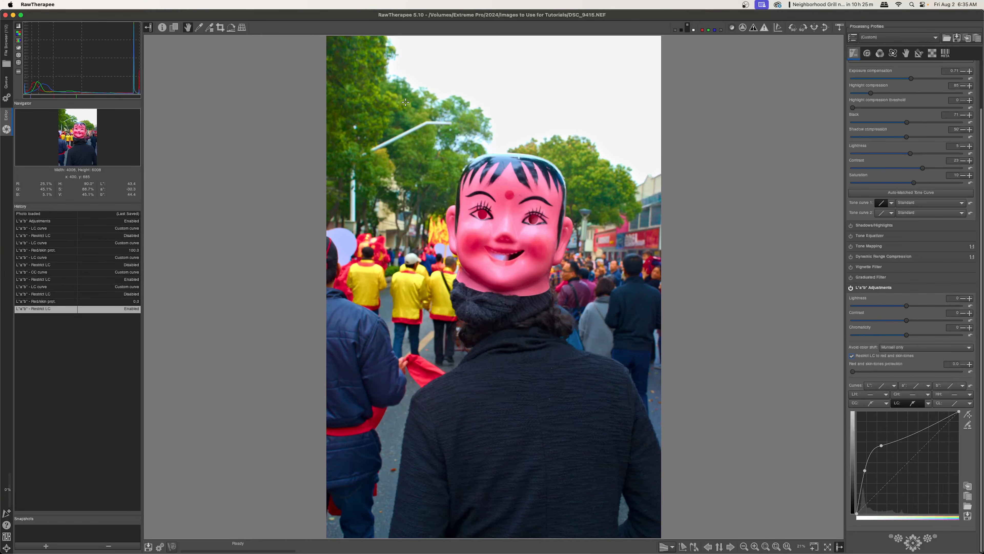
{"action": "left_click_drag", "start_coordinate": [854, 371], "coordinate": [977, 379]}
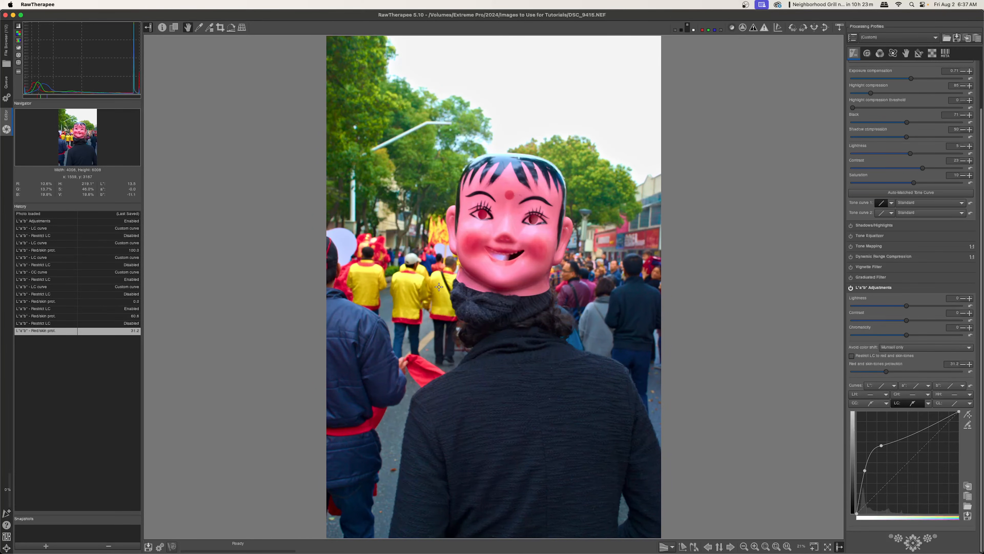
Switch the CL curve to Standard and raise its middle slightly
{"action": "left_click", "coordinate": [968, 403]}
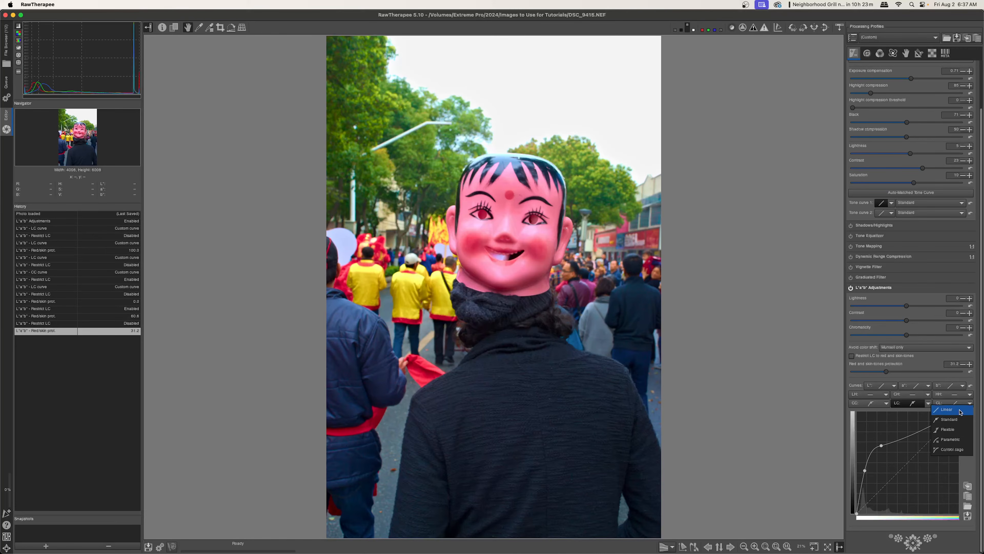
{"action": "left_click", "coordinate": [946, 420]}
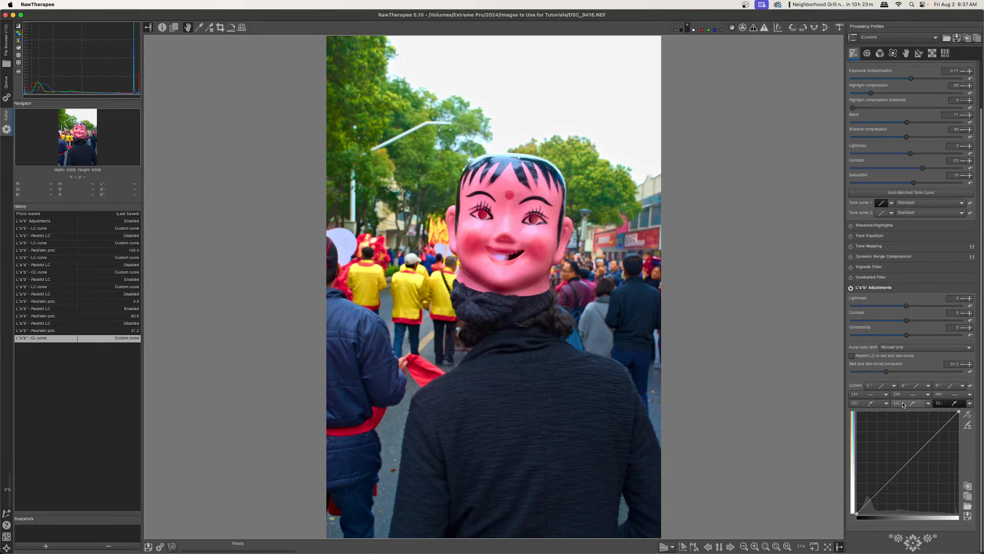
{"action": "left_click_drag", "start_coordinate": [898, 472], "coordinate": [898, 462]}
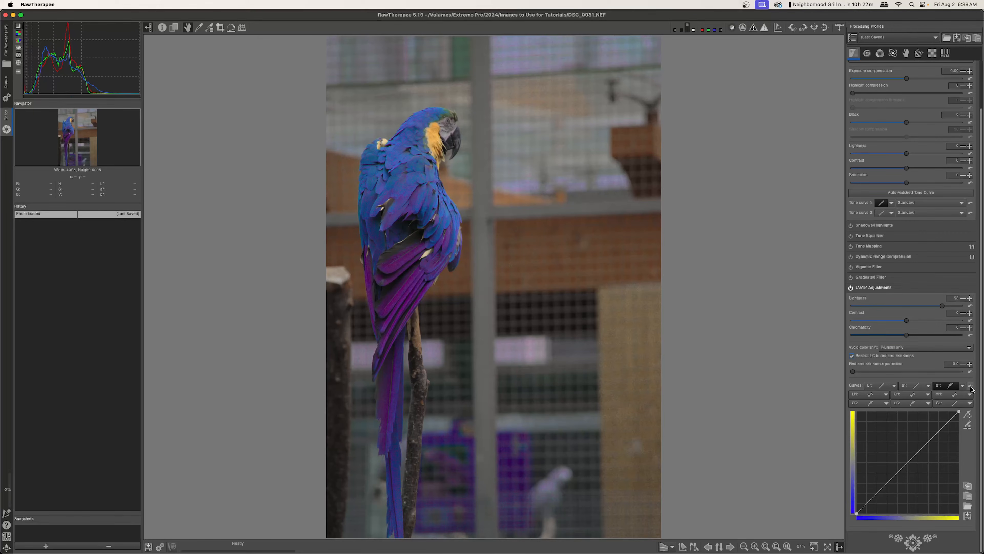
Reset the L*a*b* curves and the lightness back to their defaults
{"action": "left_click", "coordinate": [970, 394]}
{"action": "left_click", "coordinate": [961, 409]}
{"action": "left_click", "coordinate": [969, 386]}
{"action": "left_click", "coordinate": [928, 395]}
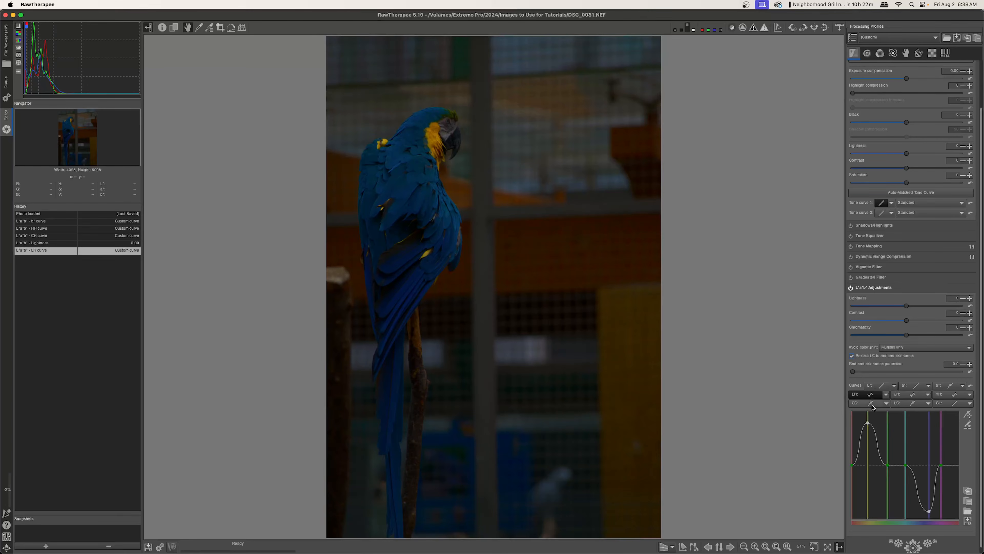
{"action": "left_click", "coordinate": [971, 386]}
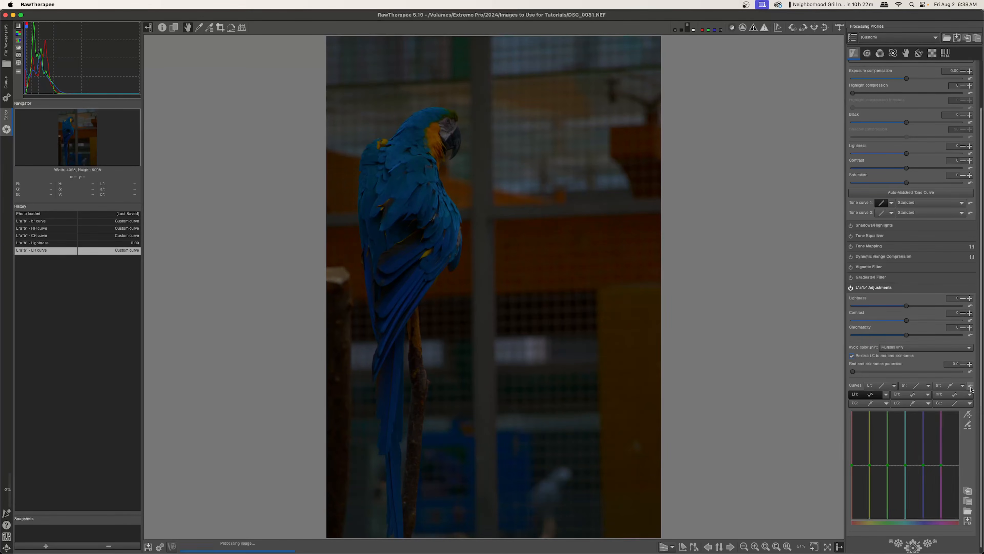
Set the L*a*b* Lightness to about 38, Contrast to 15 and Chromaticity to 58
{"action": "left_click_drag", "start_coordinate": [906, 306], "coordinate": [932, 307]}
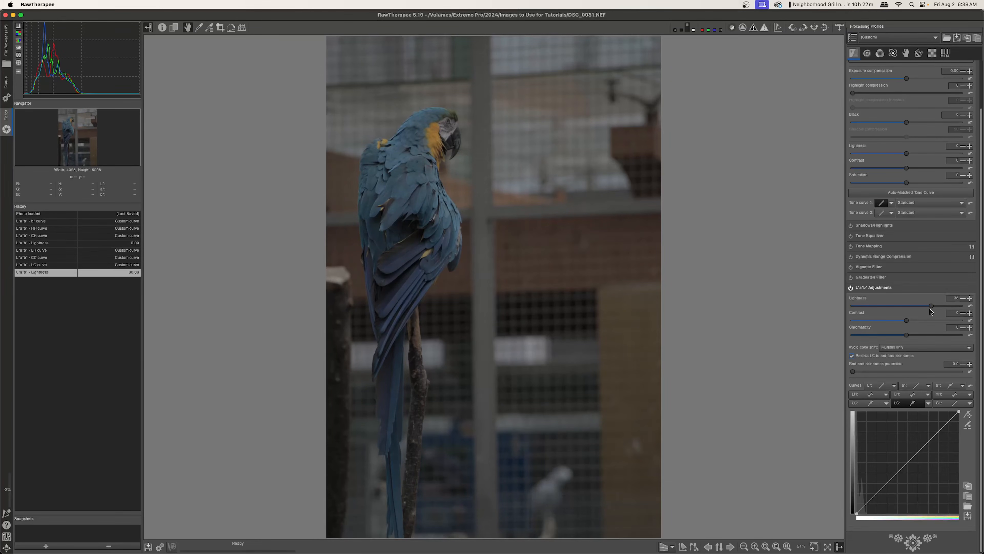
{"action": "left_click_drag", "start_coordinate": [907, 320], "coordinate": [933, 340]}
{"action": "left_click_drag", "start_coordinate": [935, 340], "coordinate": [944, 341]}
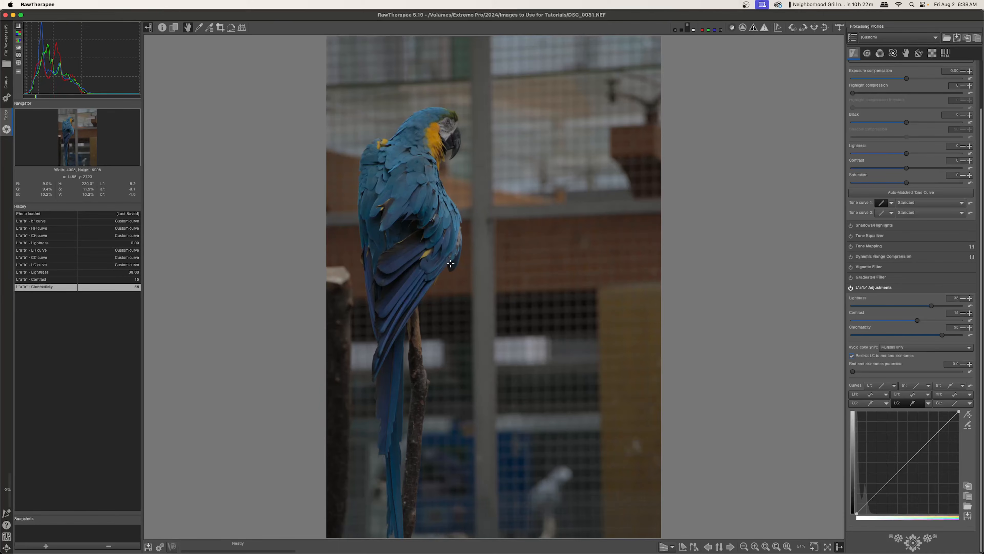
Switch the L* curve to Standard and bend it upward with two points to brighten the midtones
{"action": "left_click", "coordinate": [907, 403]}
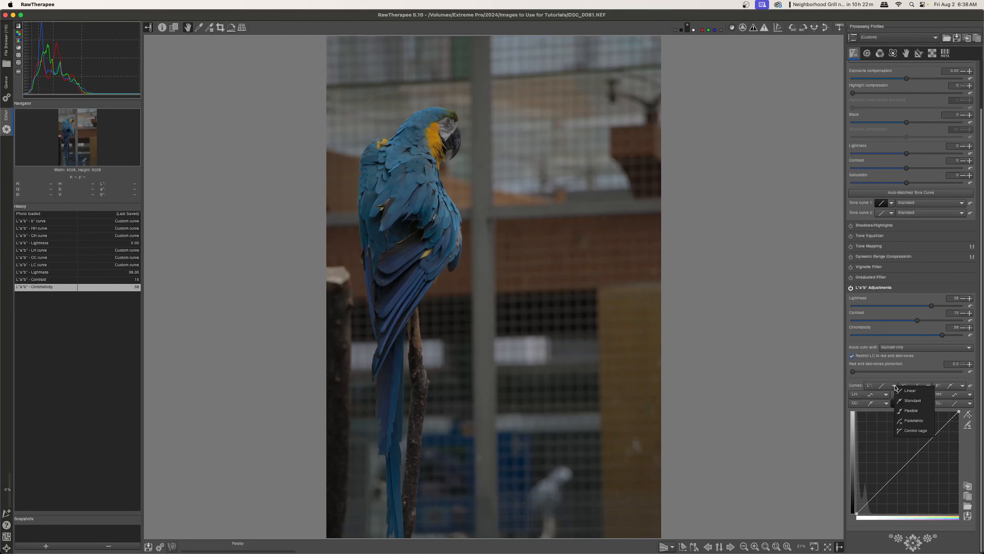
{"action": "left_click", "coordinate": [906, 401]}
{"action": "left_click_drag", "start_coordinate": [920, 451], "coordinate": [911, 437]}
{"action": "left_click", "coordinate": [886, 467]}
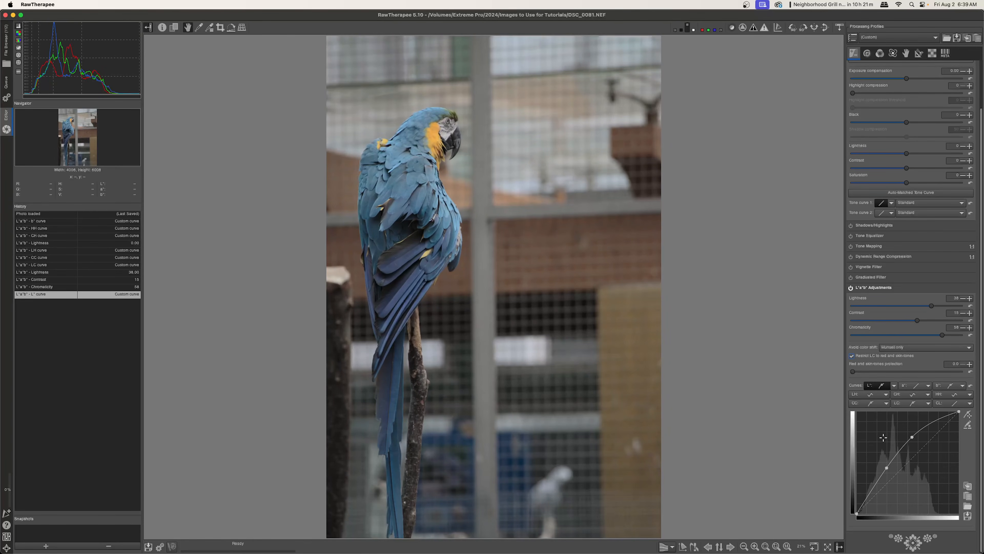
{"action": "mouse_move", "coordinate": [911, 435]}
{"action": "left_mouse_down"}
{"action": "mouse_move", "coordinate": [901, 421]}
{"action": "mouse_move", "coordinate": [907, 432]}
{"action": "mouse_move", "coordinate": [887, 470]}
{"action": "mouse_move", "coordinate": [906, 439]}
{"action": "left_mouse_up"}
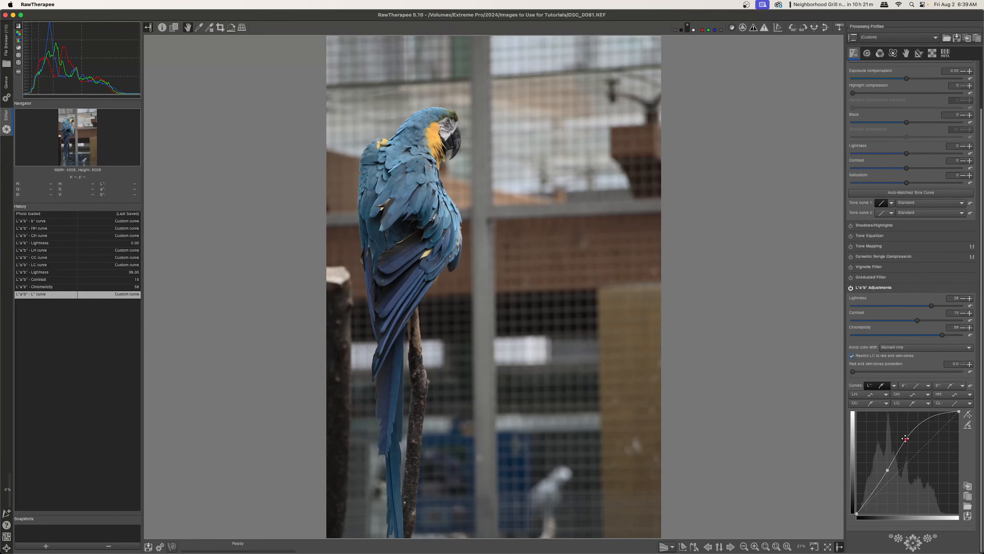
{"action": "left_click_drag", "start_coordinate": [950, 412], "coordinate": [921, 413]}
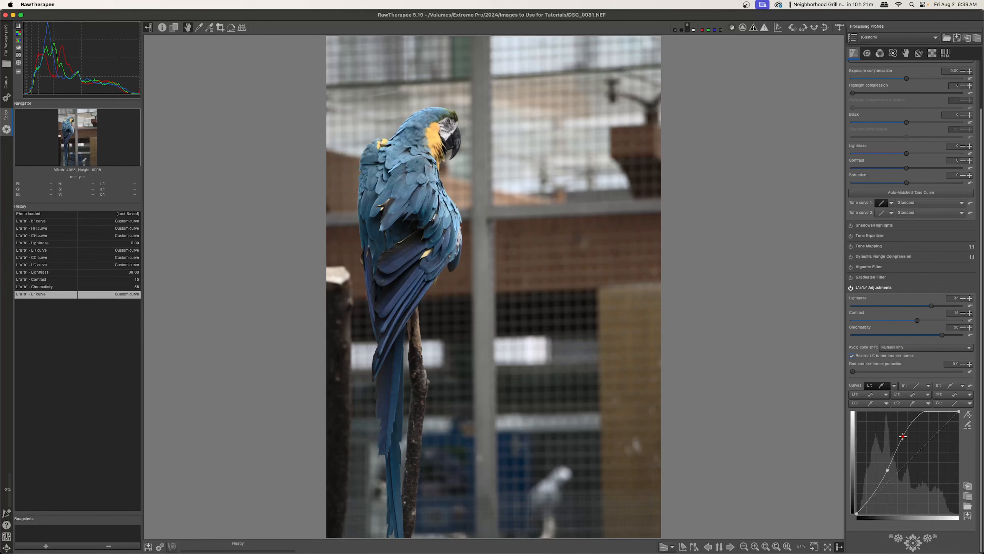
{"action": "left_click_drag", "start_coordinate": [903, 436], "coordinate": [905, 436]}
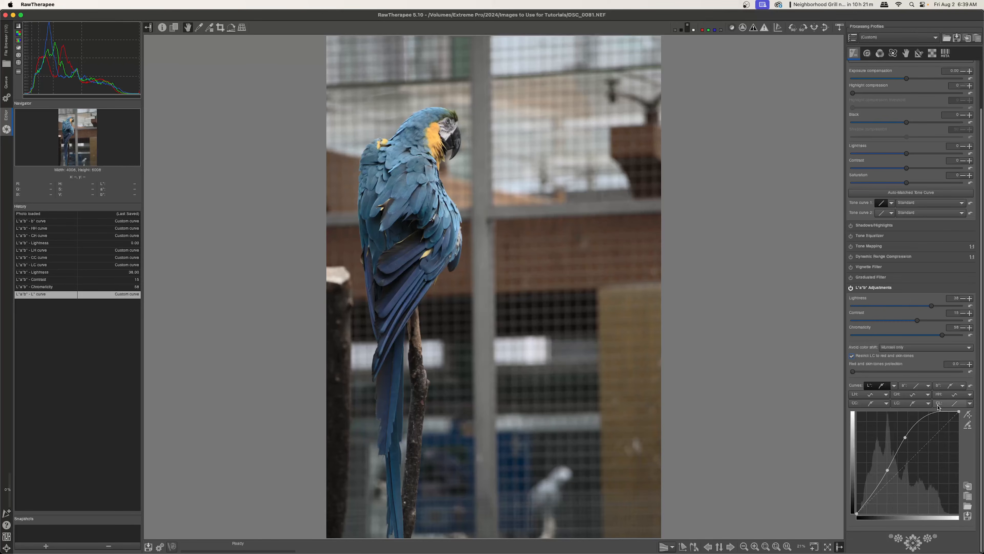
Switch the CL curve to Standard and raise it with two points
{"action": "left_click", "coordinate": [964, 403]}
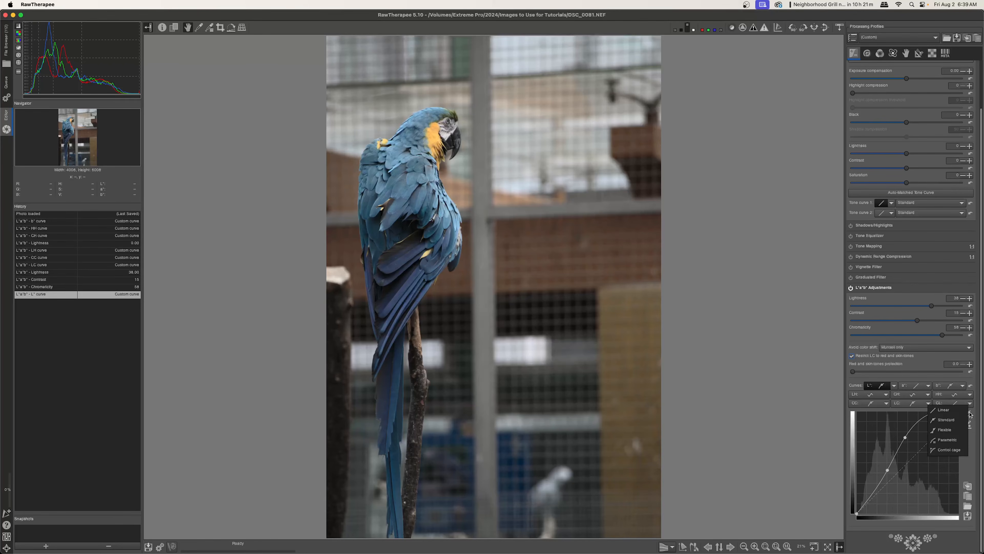
{"action": "left_click", "coordinate": [948, 419]}
{"action": "left_click_drag", "start_coordinate": [919, 449], "coordinate": [921, 431]}
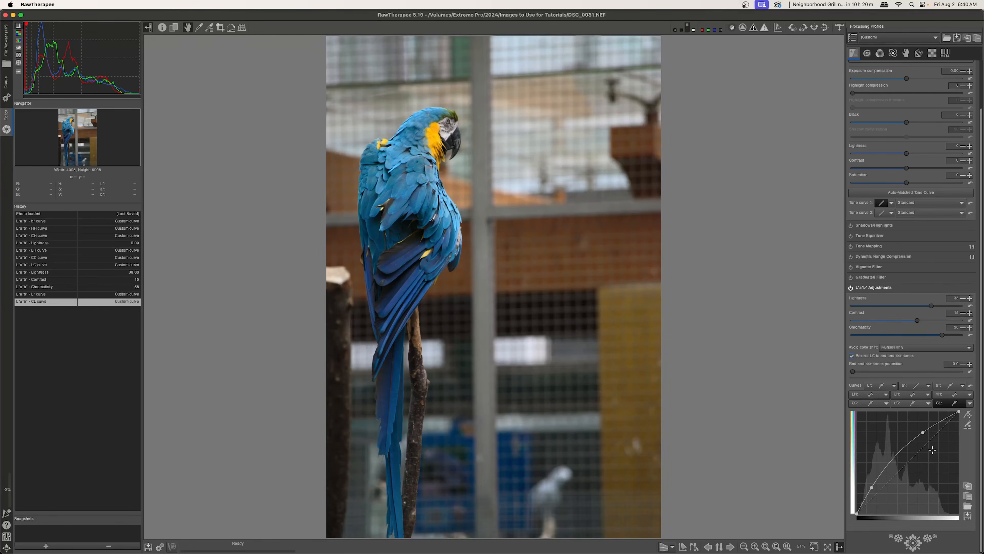
{"action": "left_click_drag", "start_coordinate": [921, 431], "coordinate": [921, 432]}
{"action": "left_click", "coordinate": [893, 459]}
{"action": "left_click", "coordinate": [970, 403]}
{"action": "left_click", "coordinate": [967, 411]}
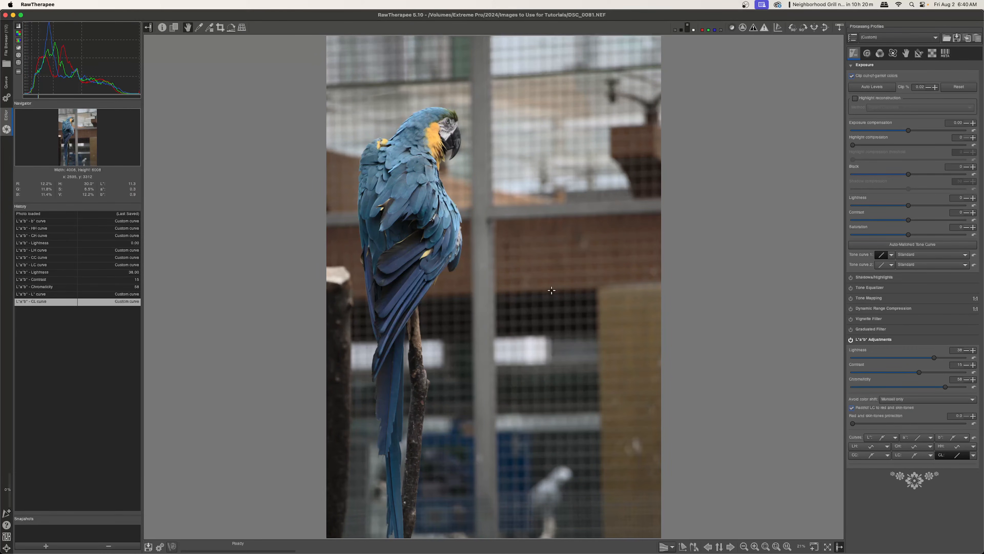
{"action": "left_click", "coordinate": [973, 456]}
{"action": "left_click", "coordinate": [964, 471]}
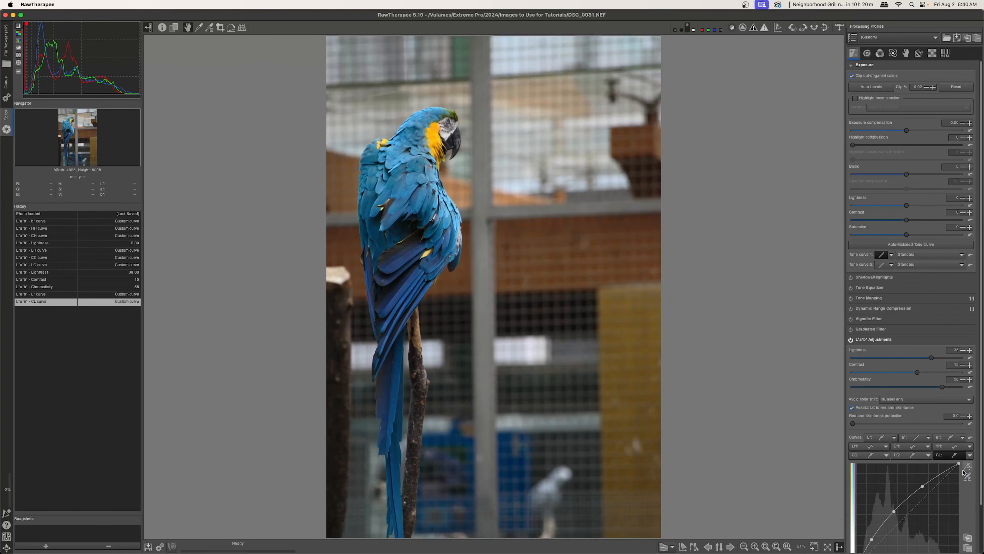
{"action": "scroll", "coordinate": [971, 467], "scroll_direction": "down", "scroll_amount": 3}
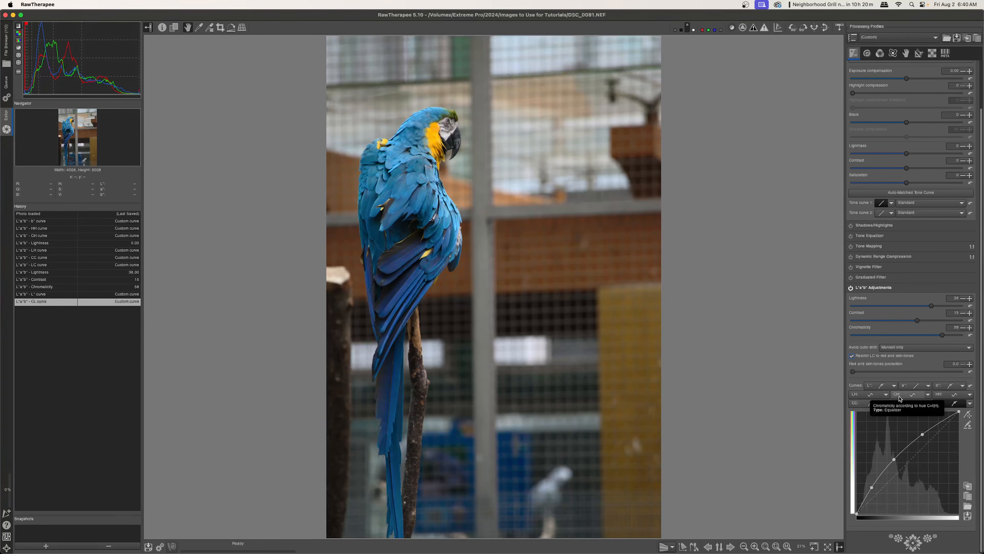
Set the CH curve to Equalizer, remove its two default points and raise it at the blue hues
{"action": "left_click", "coordinate": [927, 394]}
{"action": "left_click", "coordinate": [932, 411]}
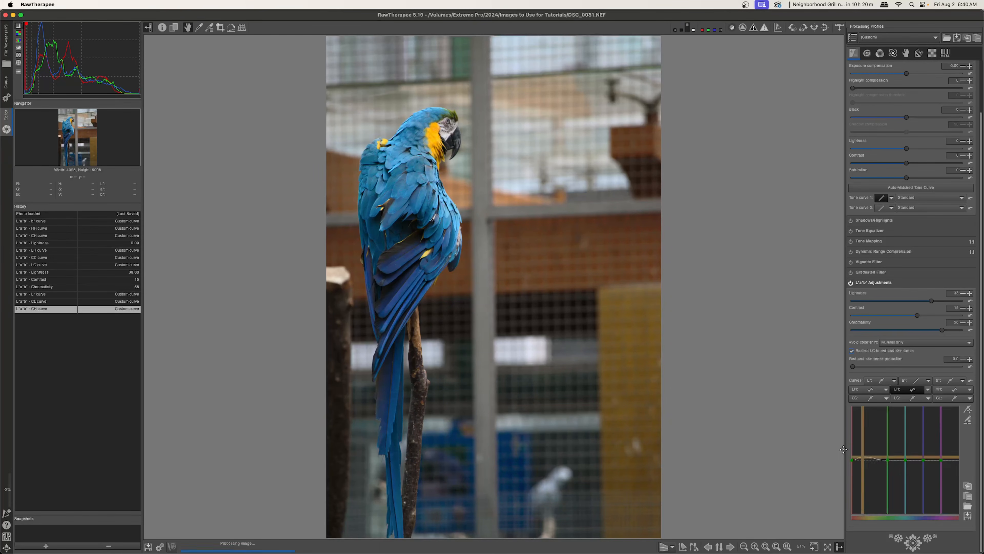
{"action": "left_click_drag", "start_coordinate": [886, 460], "coordinate": [681, 404]}
{"action": "left_click_drag", "start_coordinate": [941, 460], "coordinate": [654, 388]}
{"action": "left_click", "coordinate": [923, 460]}
{"action": "left_click_drag", "start_coordinate": [923, 460], "coordinate": [921, 444]}
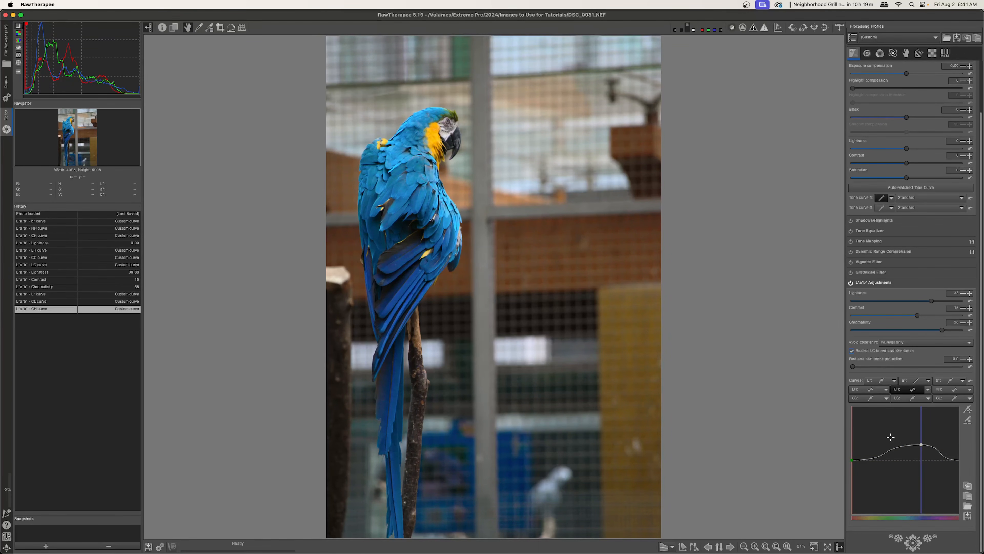
Set the LH curve to Equalizer and lower it at the blue hues
{"action": "left_click", "coordinate": [886, 389]}
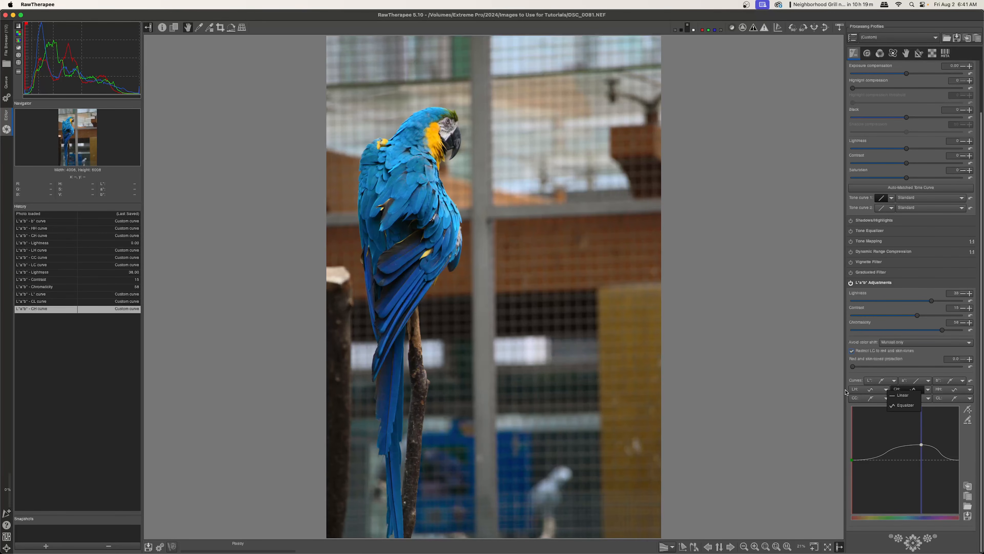
{"action": "left_click", "coordinate": [901, 405]}
{"action": "left_click_drag", "start_coordinate": [905, 460], "coordinate": [923, 482]}
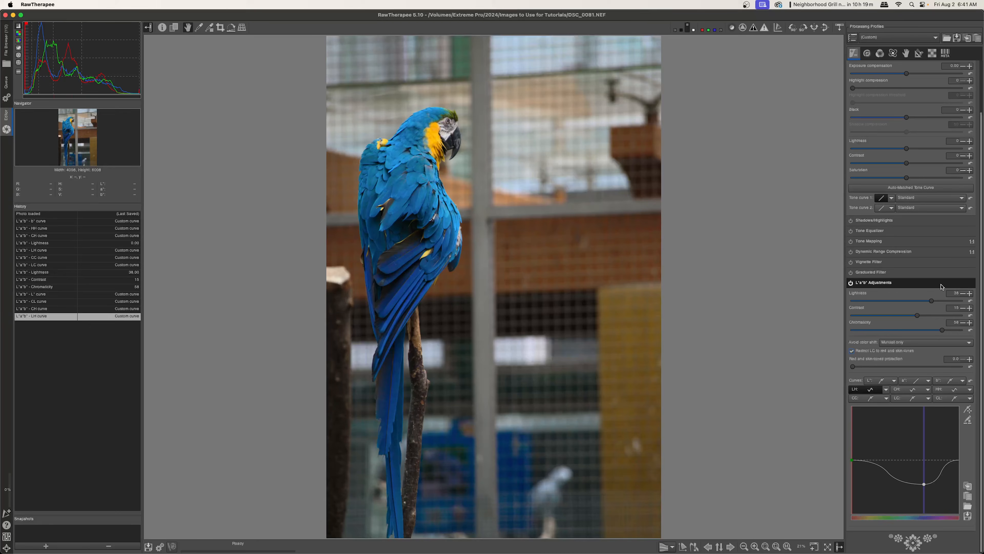
Toggle the L*a*b* Adjustments module off and on to compare before and after
{"action": "left_click", "coordinate": [851, 284]}
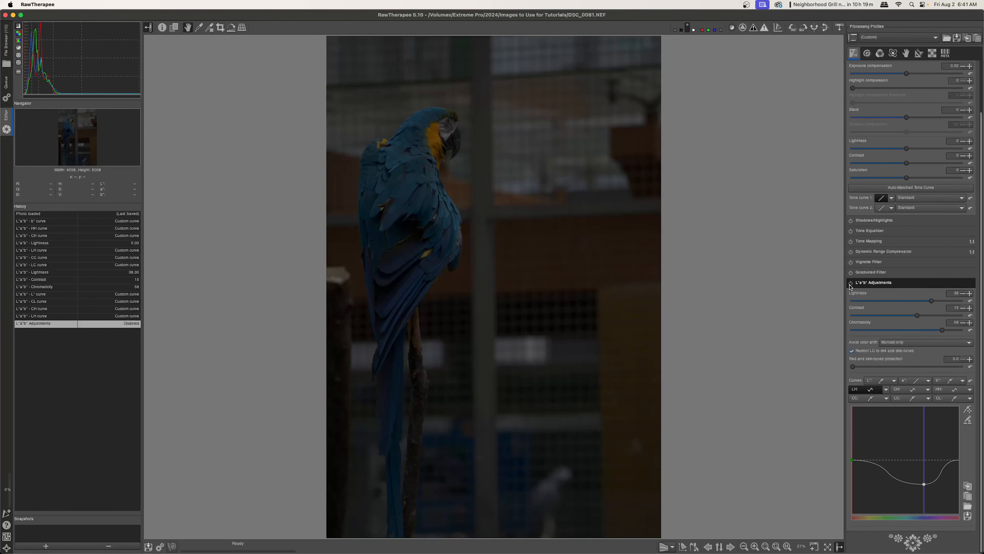
{"action": "left_click", "coordinate": [850, 284]}
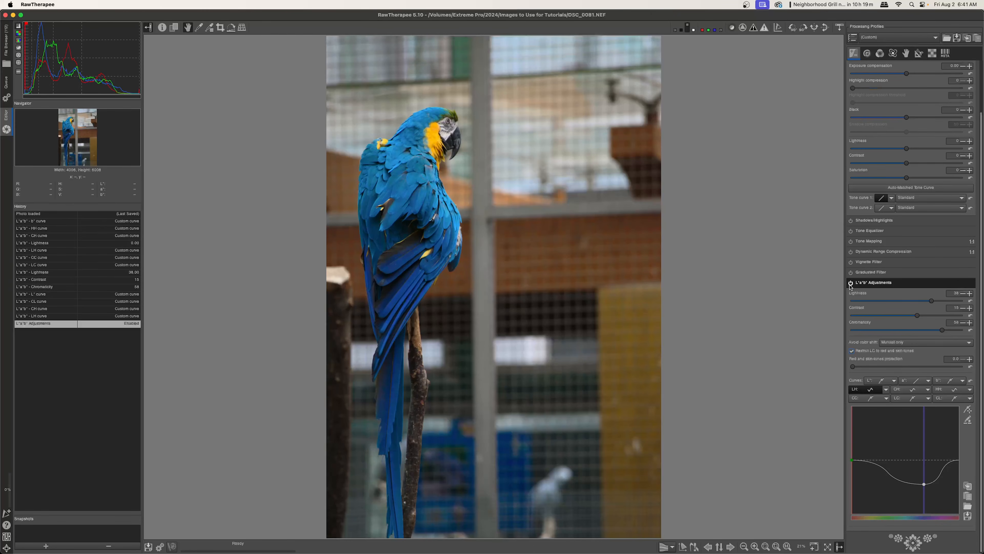